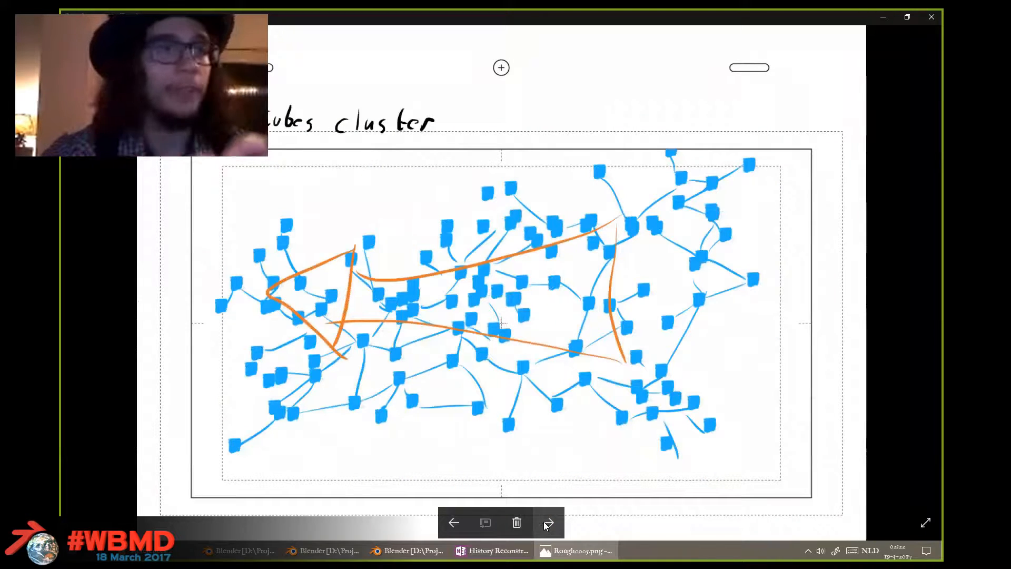
- Browse the remaining storyboard sketches from the cubes cluster to the buoyancy drawing and close the image viewer
click(548, 524)
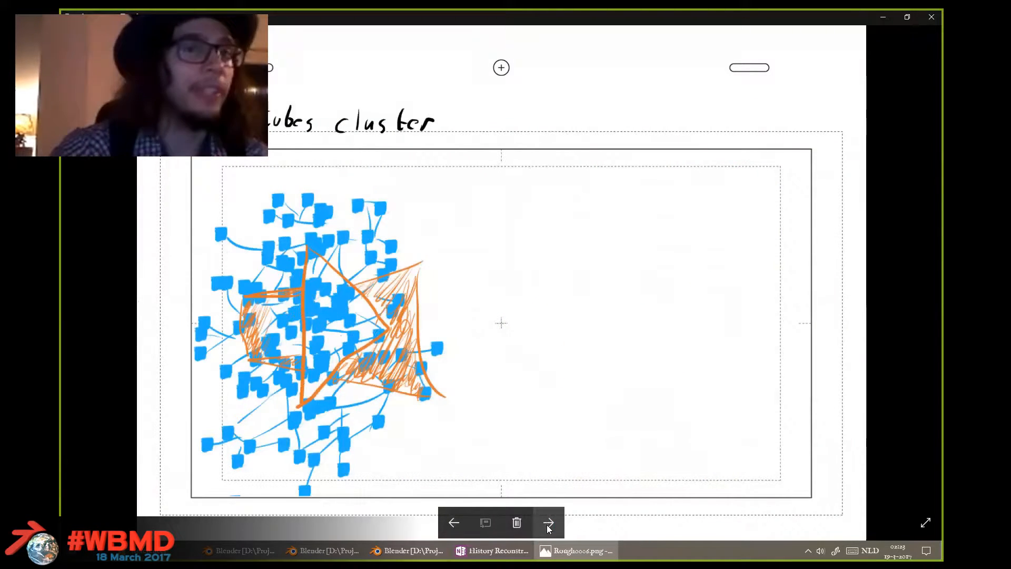
click(548, 524)
click(548, 525)
click(548, 526)
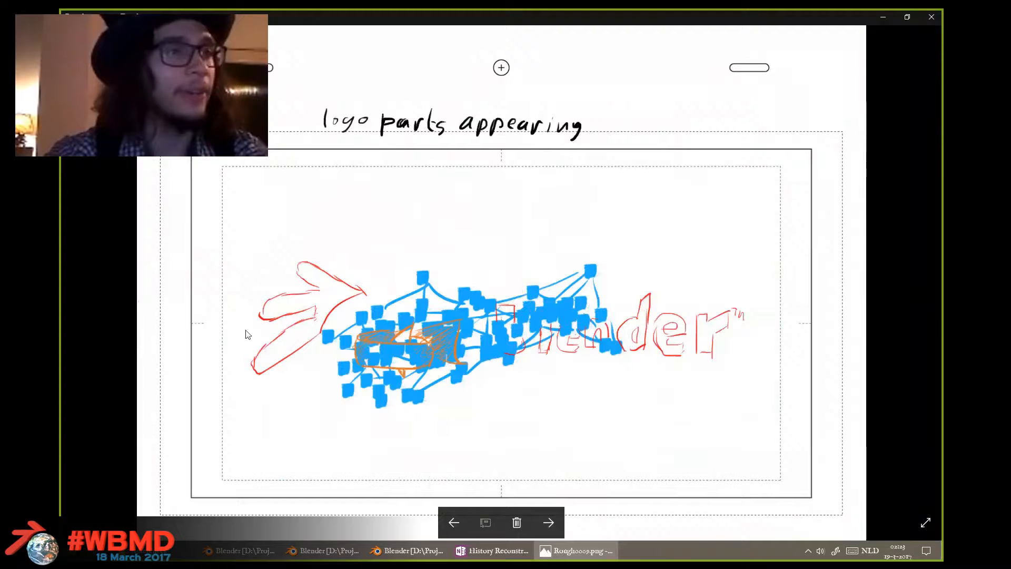
click(549, 523)
click(550, 524)
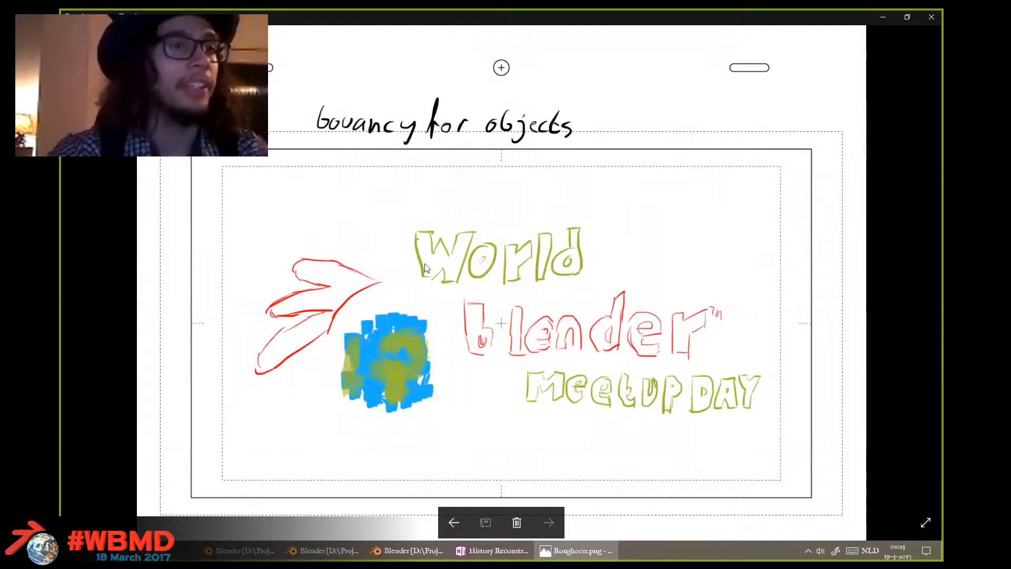
click(928, 19)
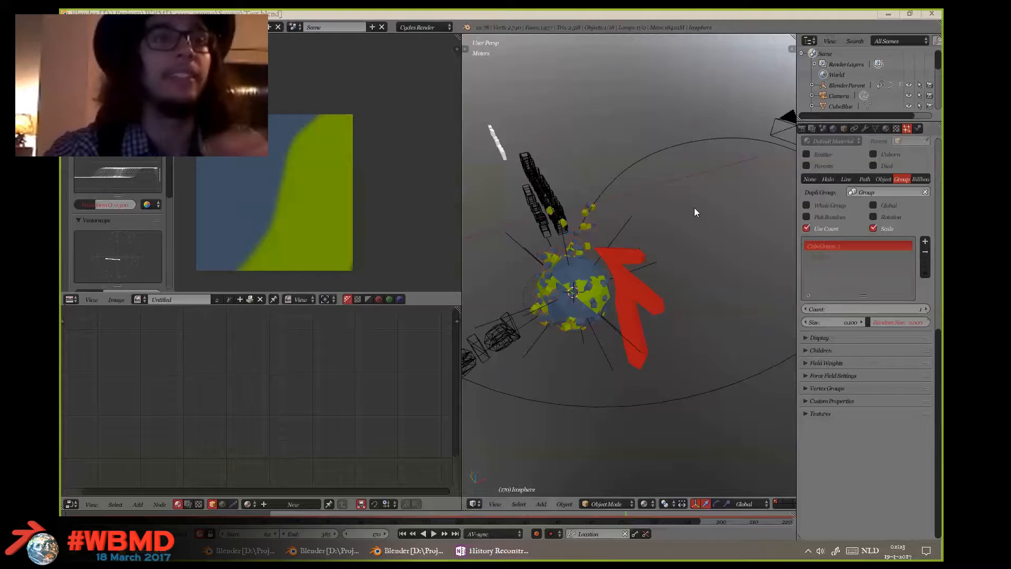
- Switch to the screen layout with the enlarged 3D viewport and inspect the logo scene around the globe
middle_drag(694, 208, 623, 248)
scroll(623, 248, down, 6)
middle_drag(615, 202, 639, 246)
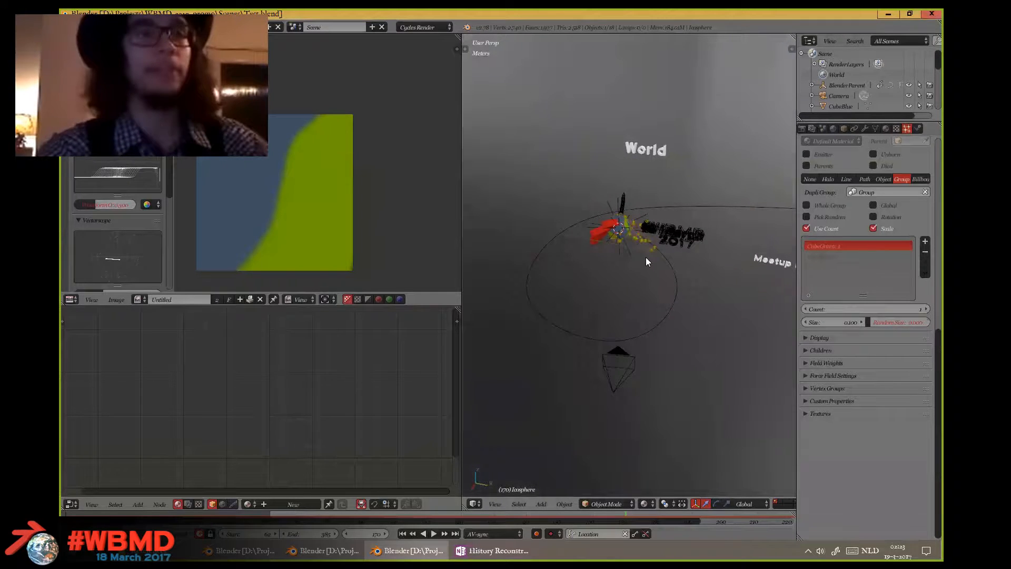
middle_drag(638, 266, 608, 332)
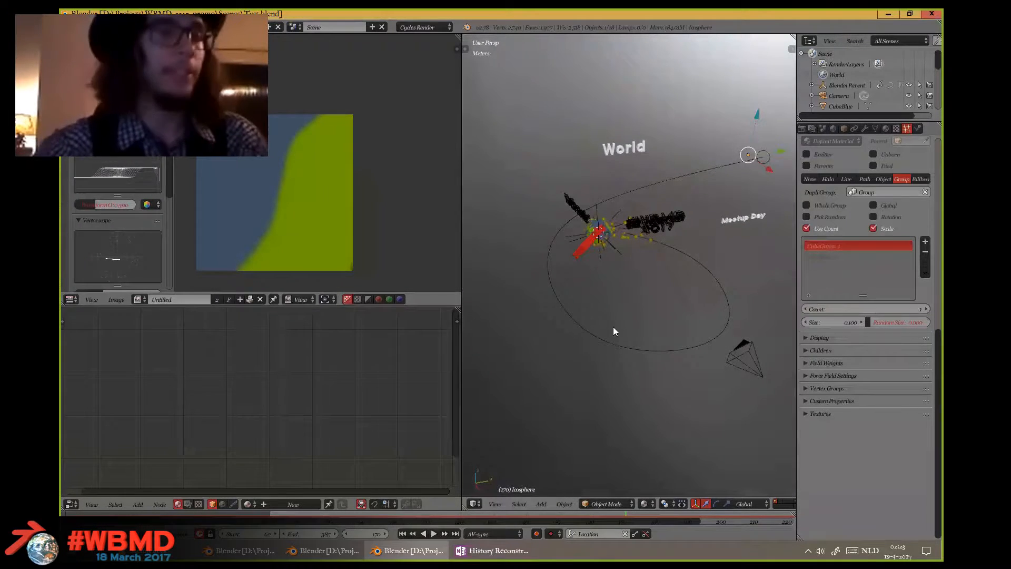
key(ctrl+Right)
scroll(412, 341, up, 2)
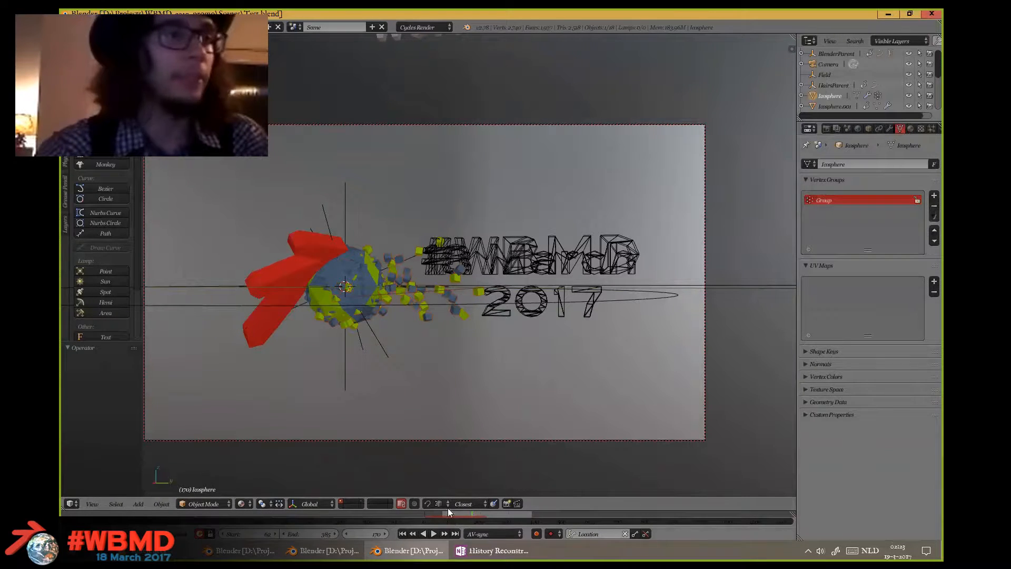
scroll(402, 322, up, 2)
middle_drag(372, 346, 470, 403)
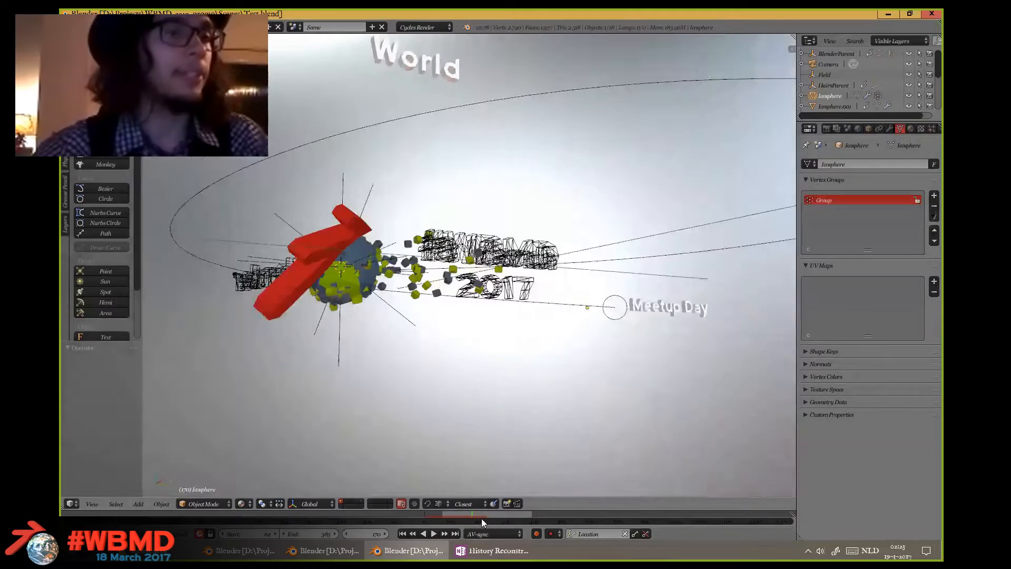
scroll(467, 401, up, 2)
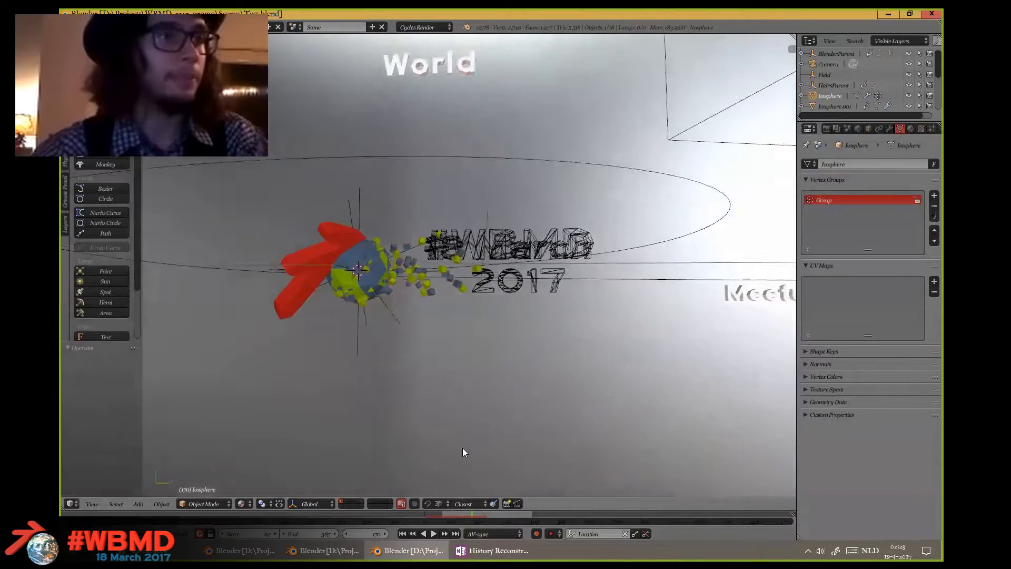
- Check the shot through the camera, go to frame 324 and select the globe icosphere
key(KP_0)
click(516, 515)
key(KP_0)
right_click(394, 298)
scroll(393, 297, down, 3)
middle_drag(394, 298, 433, 424)
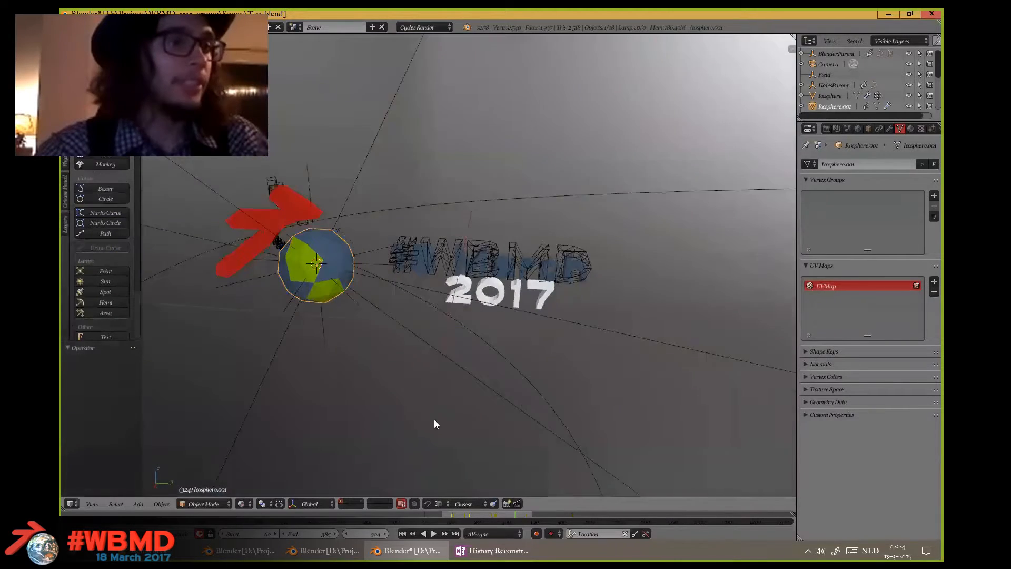
- Play back the part of the animation where the #WBMD 2017 logo forms and inspect it from several angles
click(494, 513)
key(alt+a)
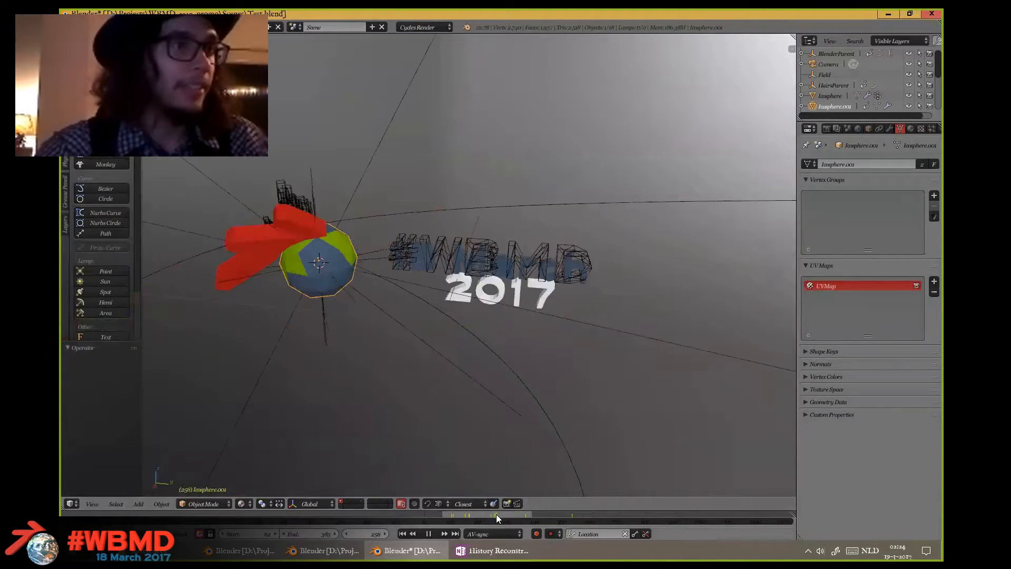
key(alt+a)
middle_drag(505, 390, 550, 357)
key(KP_3)
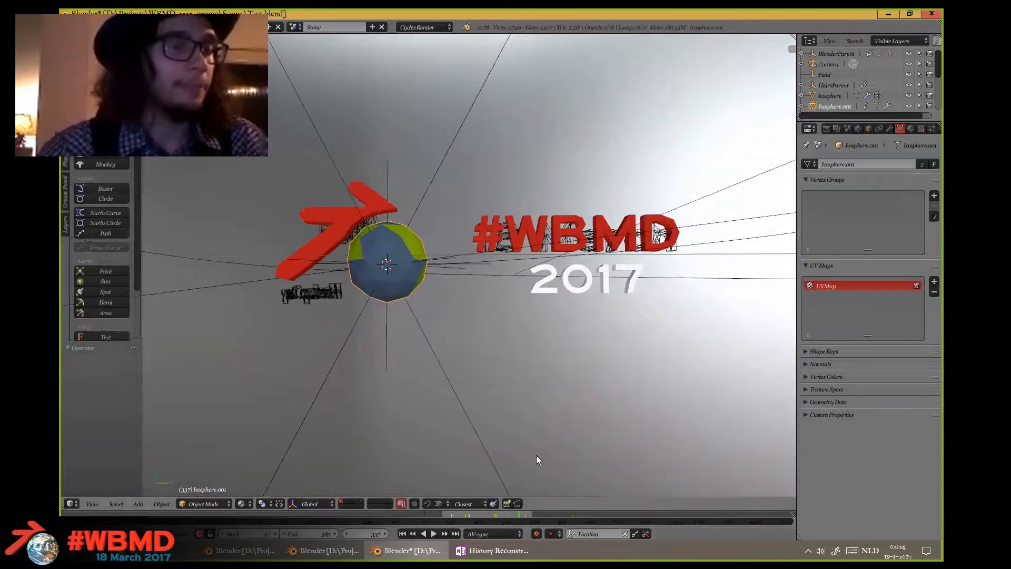
scroll(442, 489, down, 2)
middle_drag(442, 489, 421, 305)
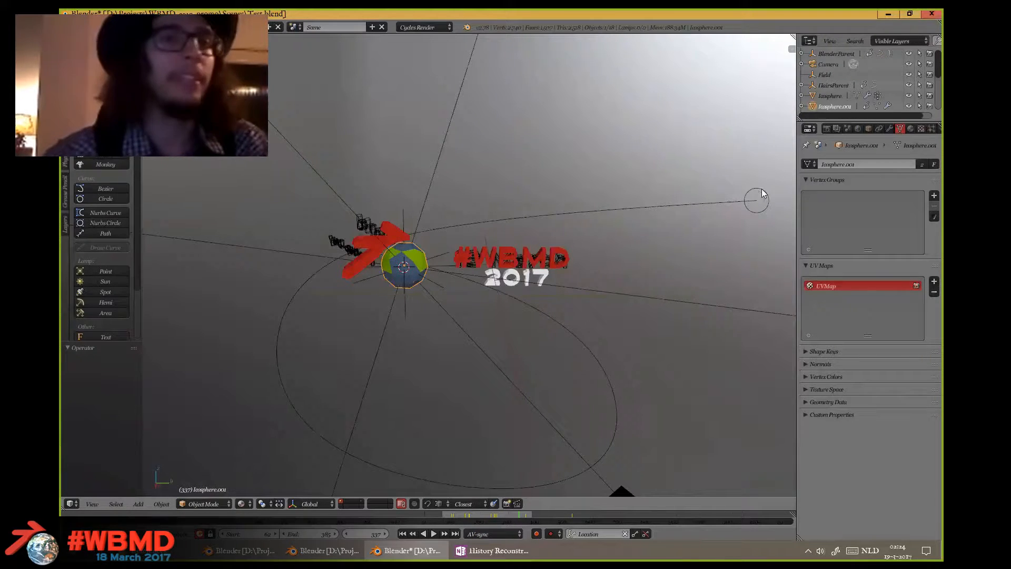
- Select the NURBS path curling around the globe and look over the object and force field types that can be added
right_click(573, 346)
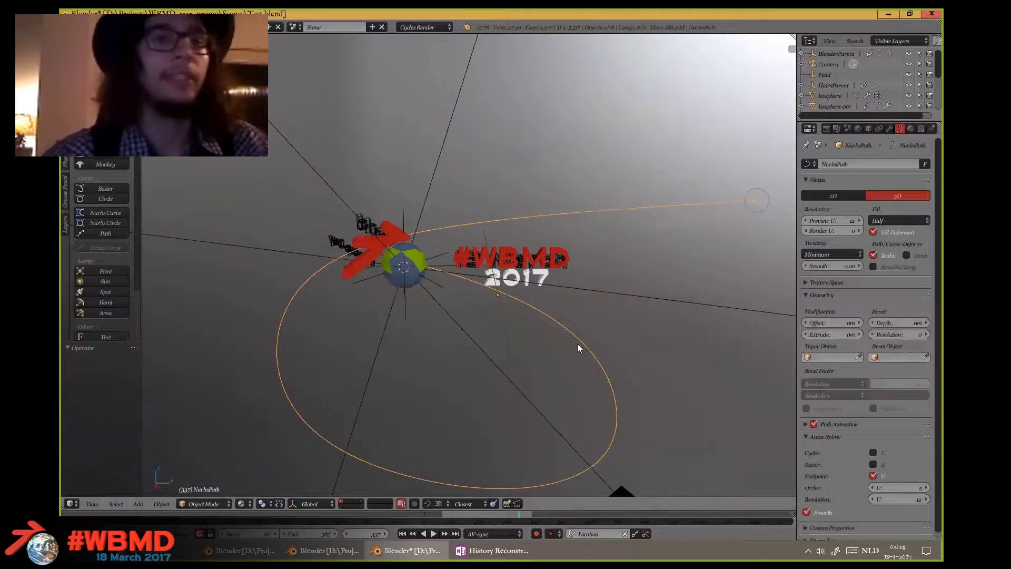
middle_drag(609, 314, 499, 321)
key(shift+a)
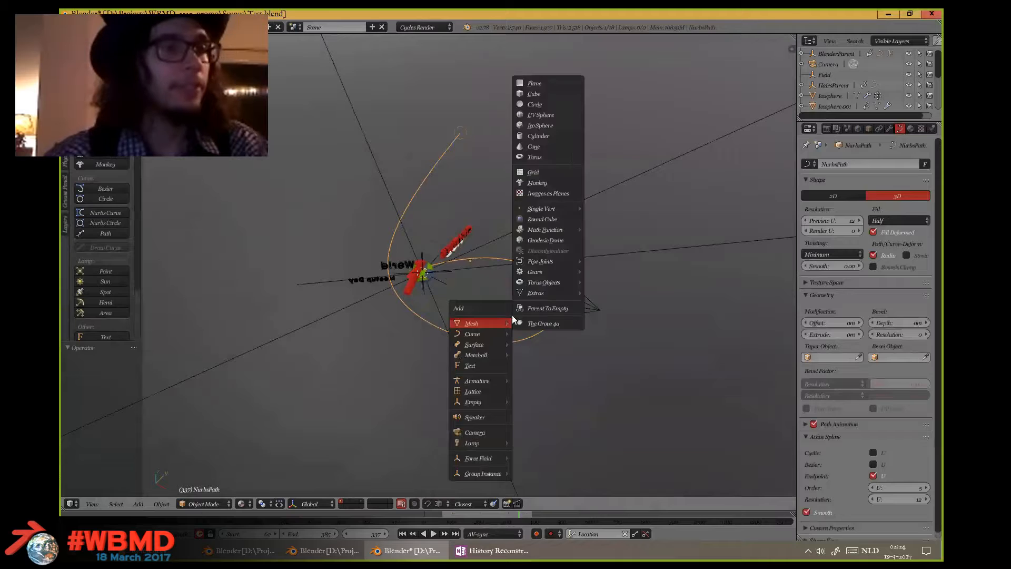
mouse_move(494, 345)
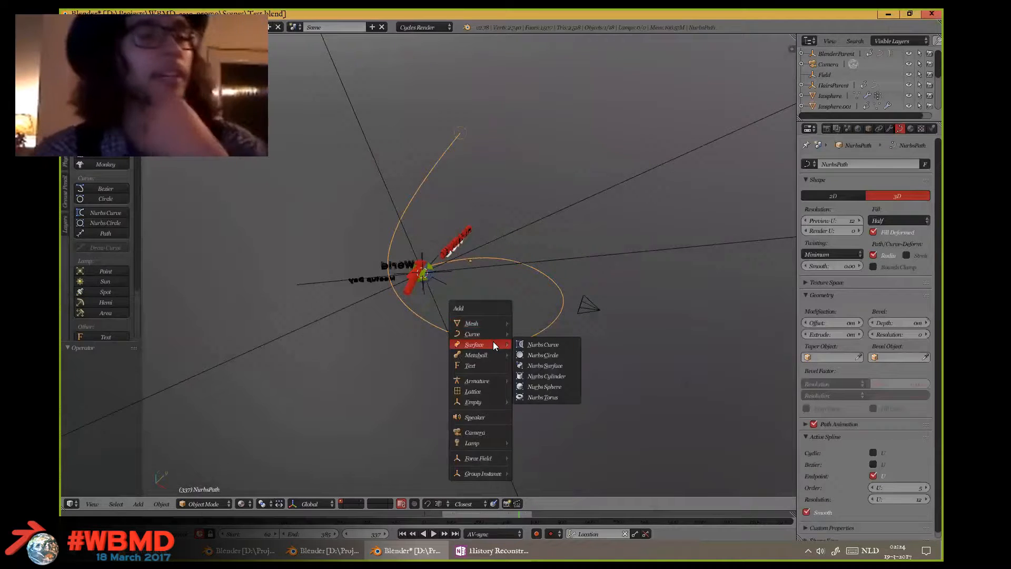
mouse_move(488, 459)
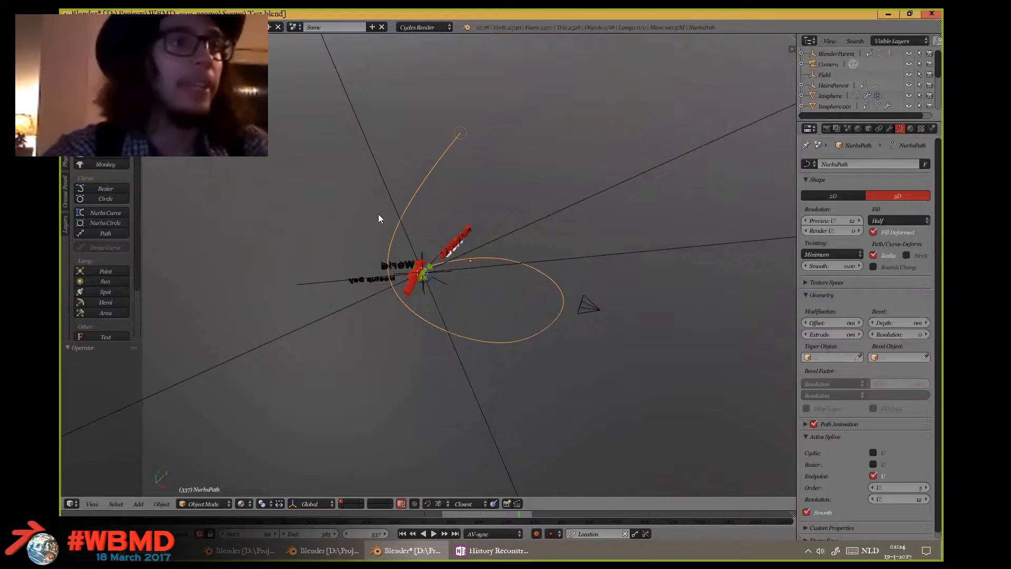
middle_drag(399, 135, 461, 275)
middle_drag(461, 274, 679, 228)
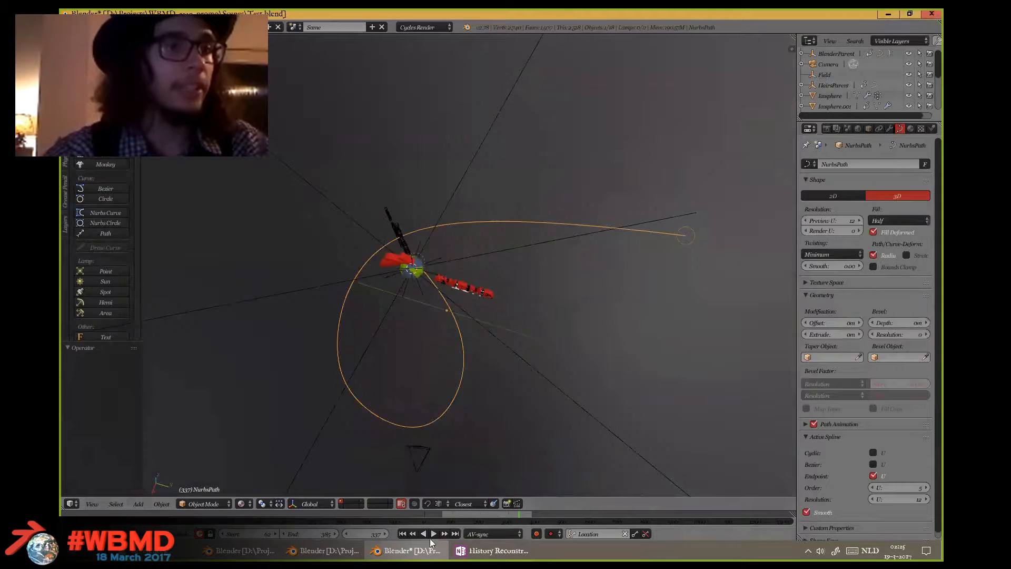
- Go to frame 13 and examine how the particle cloud is spread around the path
click(425, 513)
key(alt+a)
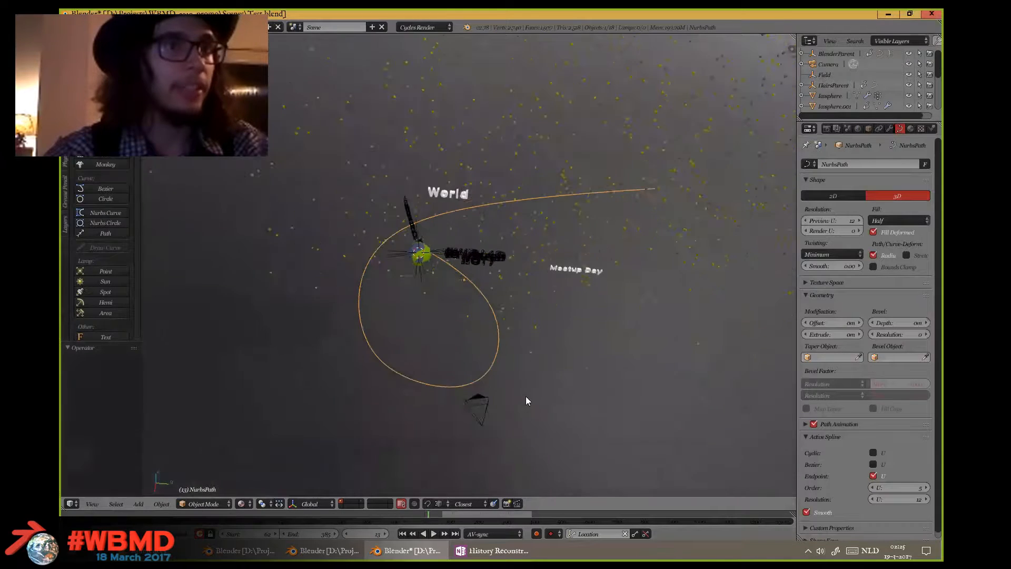
scroll(529, 395, down, 3)
middle_drag(552, 239, 518, 267)
scroll(463, 410, up, 3)
scroll(435, 478, down, 3)
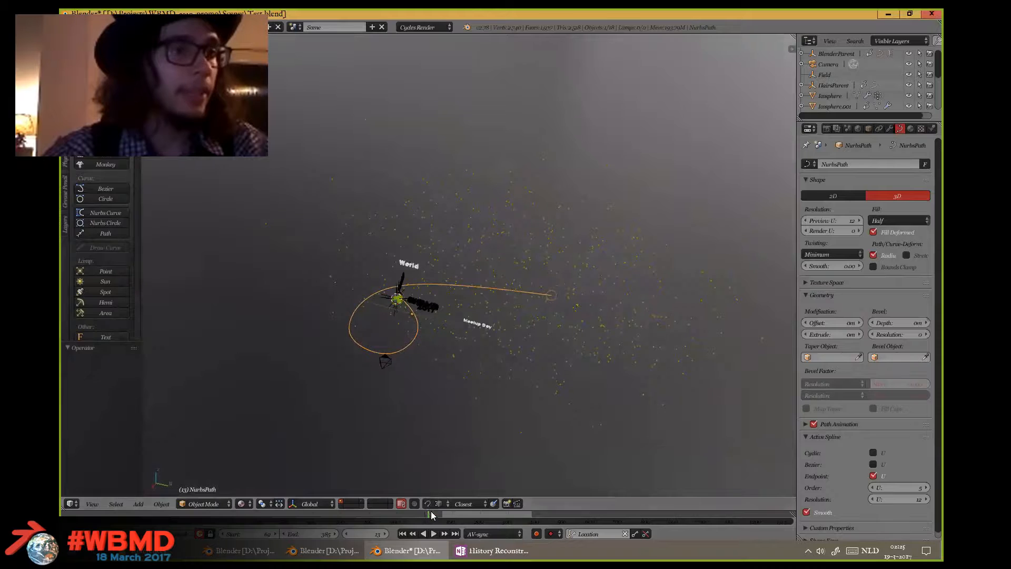
- Scrub the timeline on to frame 149 and examine how the particles travel along the path towards the globe
right_click(430, 515)
drag(430, 517, 440, 519)
drag(440, 519, 443, 520)
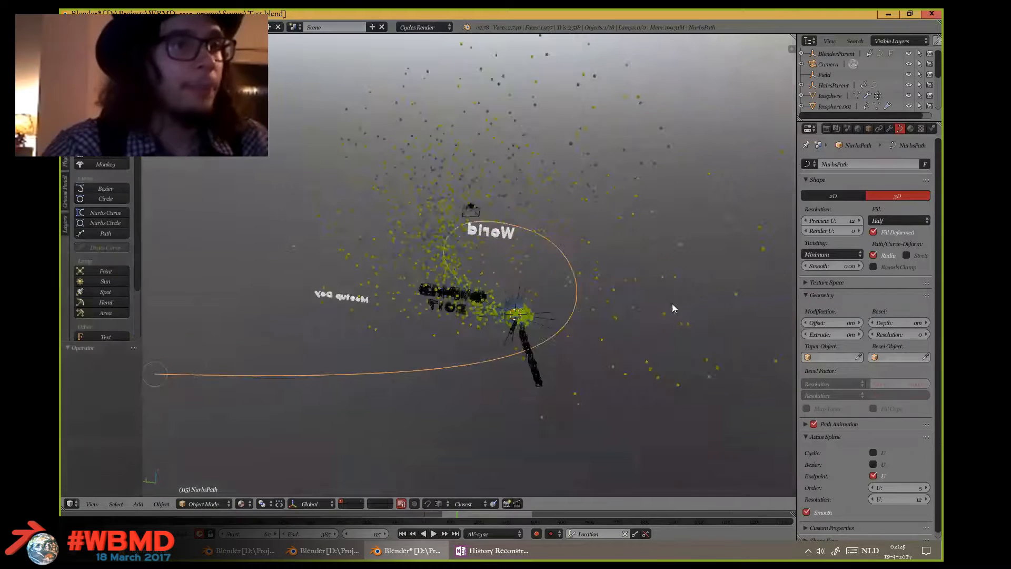
middle_drag(672, 303, 467, 507)
drag(461, 515, 463, 513)
middle_drag(505, 462, 564, 385)
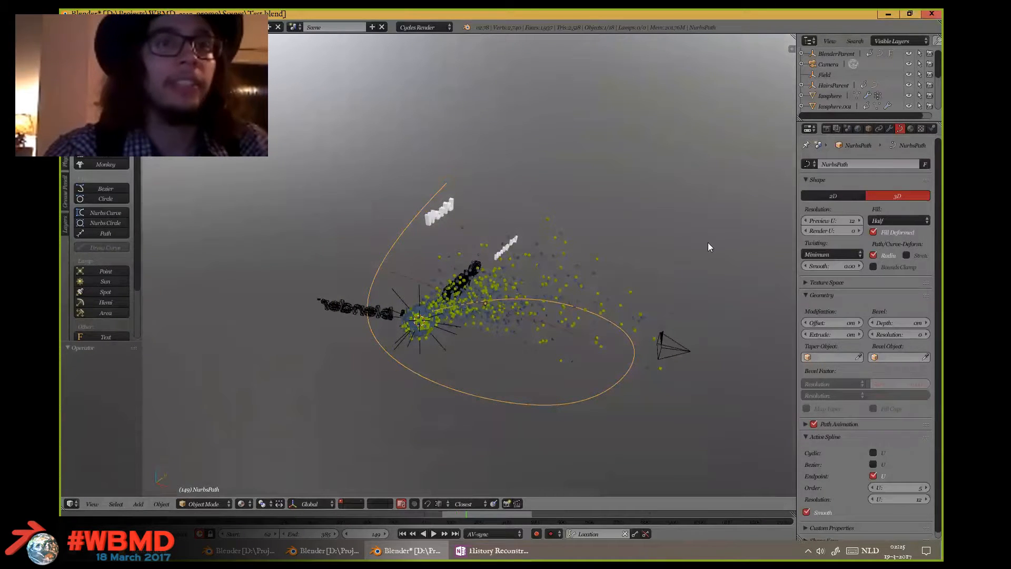
- Show the path's physics settings and review the Curve Guide force field and its kink options against the particle stream
click(931, 129)
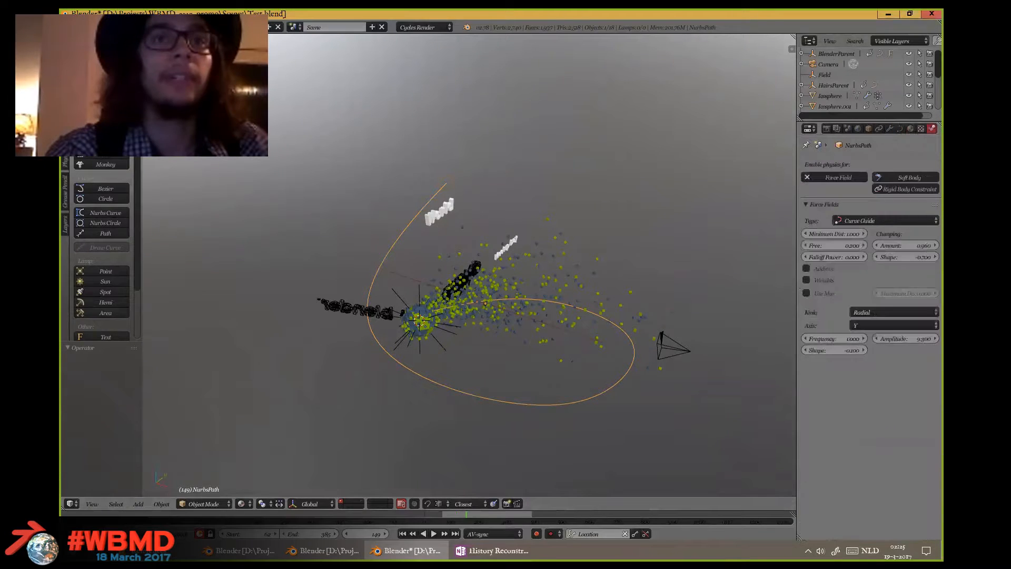
click(883, 313)
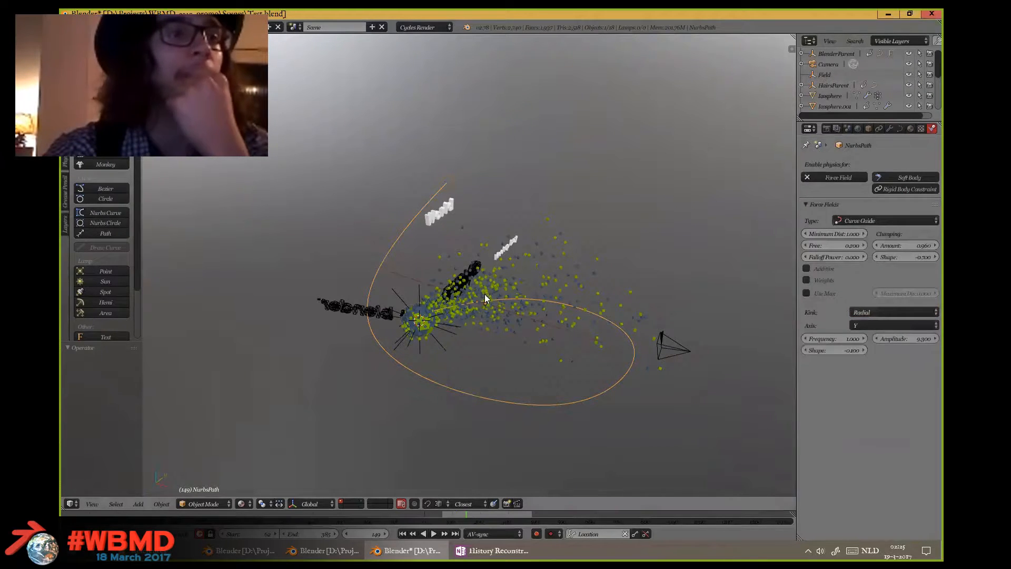
middle_drag(425, 247, 581, 234)
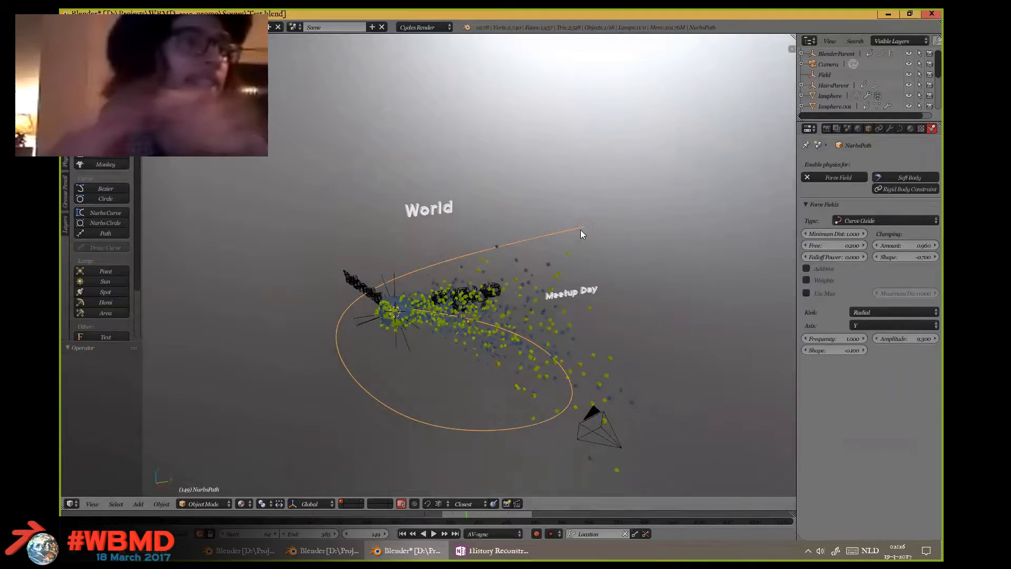
middle_drag(442, 304, 490, 335)
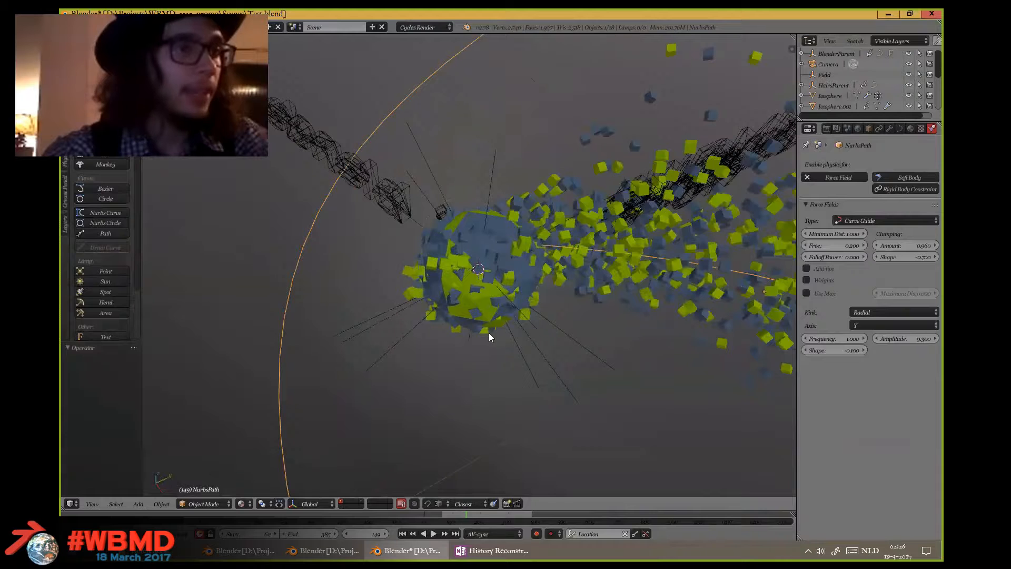
- Hide the globe icosphere and the particle-emitting icosphere at the centre of the scene
right_click(482, 321)
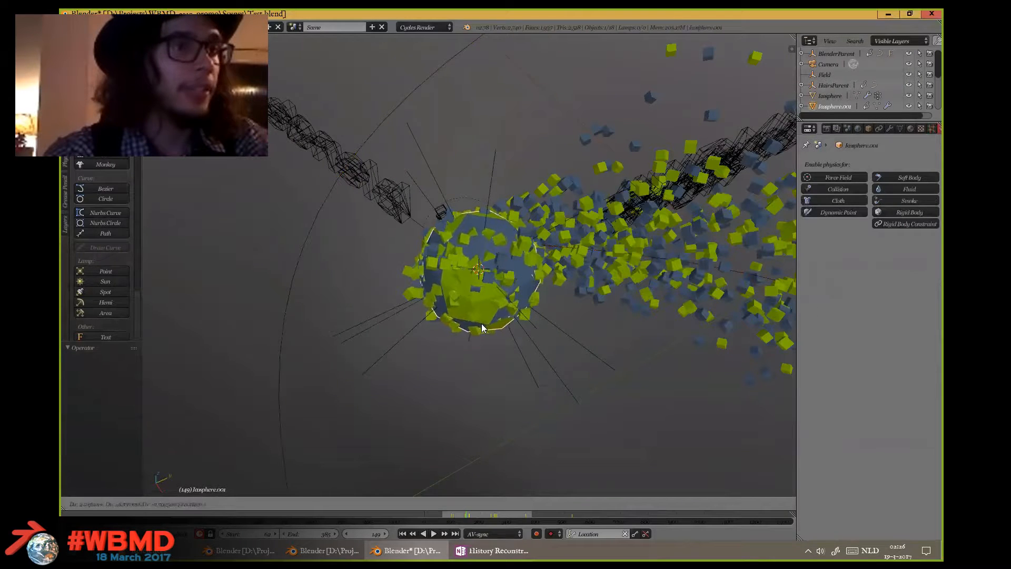
key(h)
right_click(481, 329)
key(h)
key(ctrl+z)
key(h)
middle_drag(483, 298, 562, 264)
scroll(562, 265, down, 3)
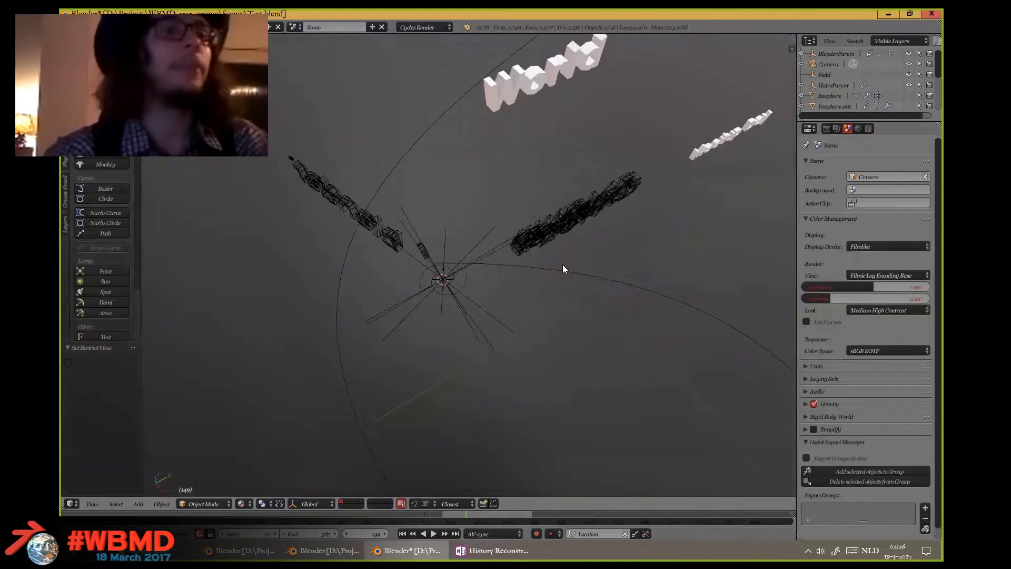
- Examine the path's Curve Guide settings and the Vortex force field at the scene's centre
right_click(563, 265)
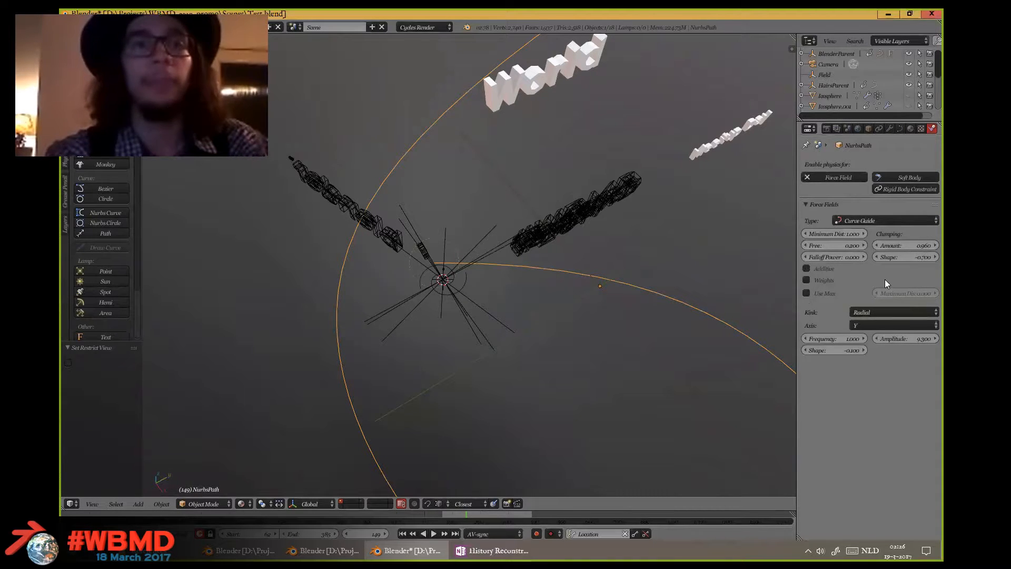
middle_drag(446, 196, 533, 327)
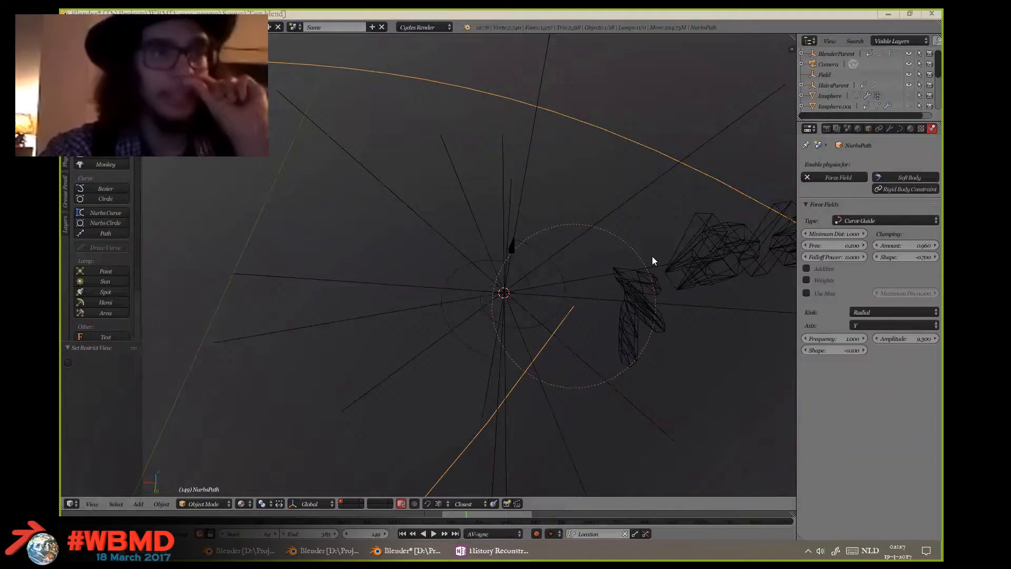
middle_drag(544, 292, 439, 299)
scroll(495, 268, up, 5)
right_click(498, 266)
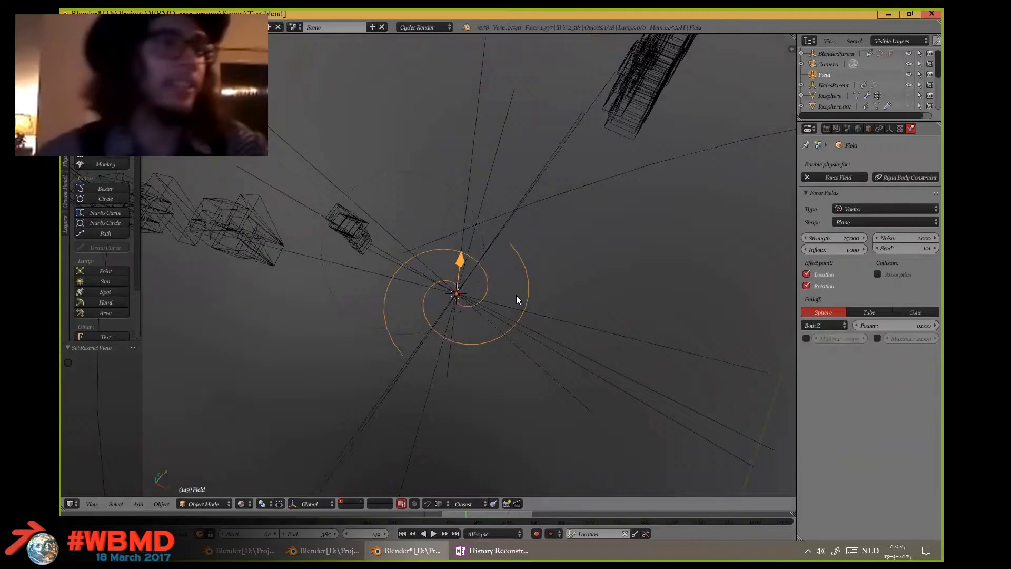
middle_drag(475, 269, 468, 379)
scroll(506, 281, up, 3)
scroll(484, 307, up, 4)
drag(454, 513, 464, 513)
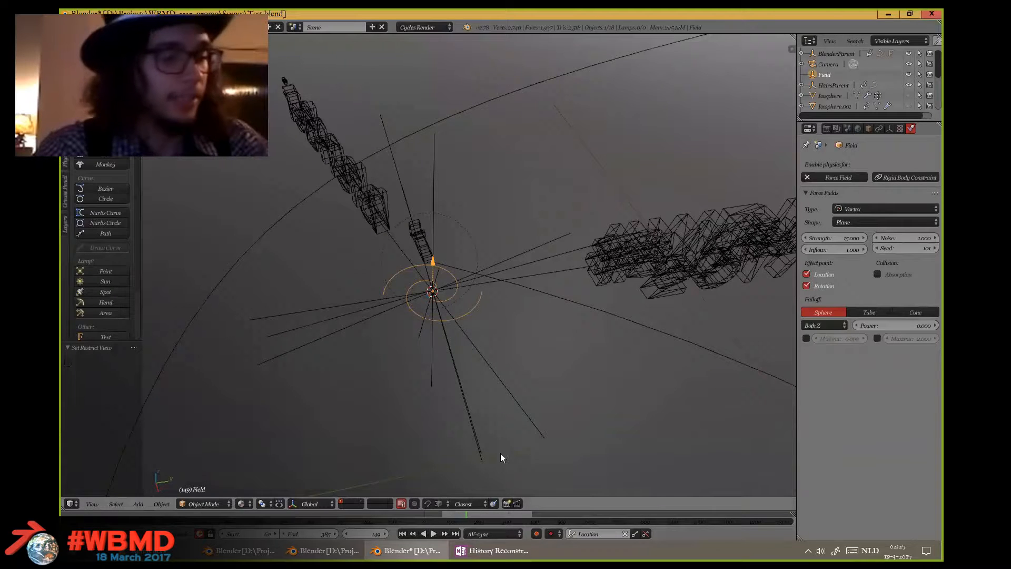
- Undo the latest selections and the hiding of the particle-emitting icosphere
right_click(550, 380)
key(ctrl+z)
key(ctrl+z)
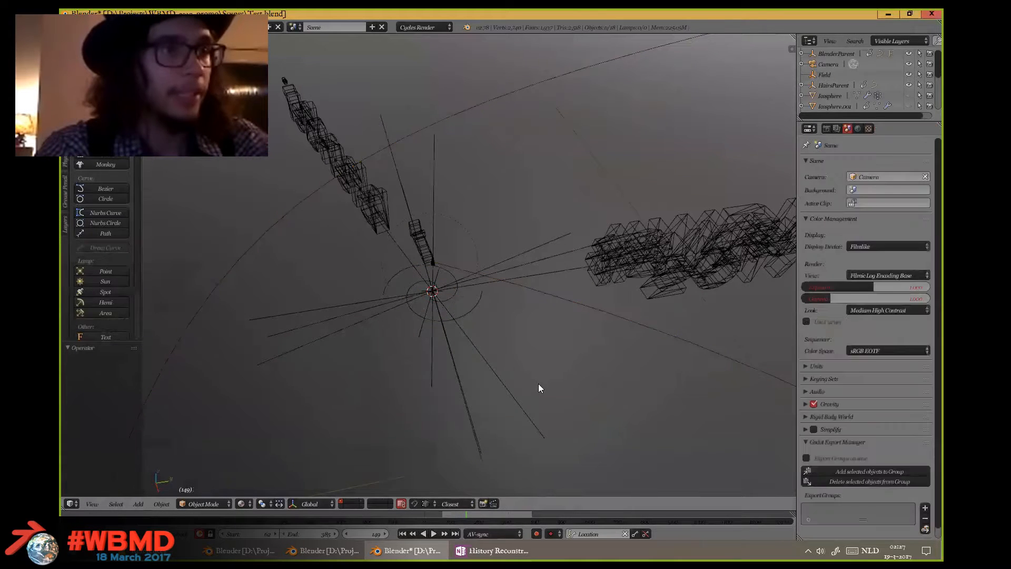
key(ctrl+z)
- Play the animation to watch the cubes gather into a sphere around the centre
middle_drag(554, 394, 424, 439)
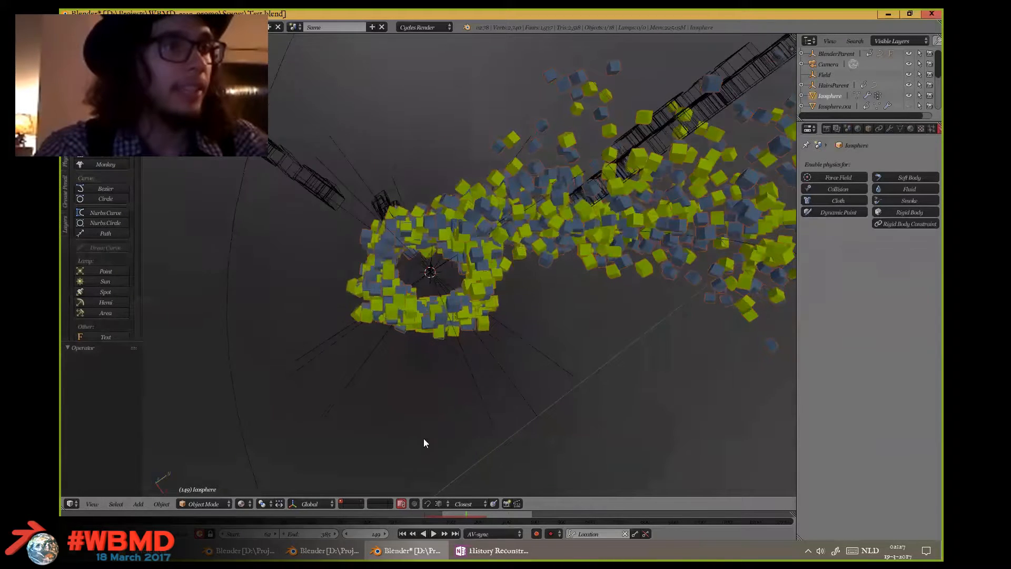
middle_drag(446, 510, 465, 513)
key(alt+a)
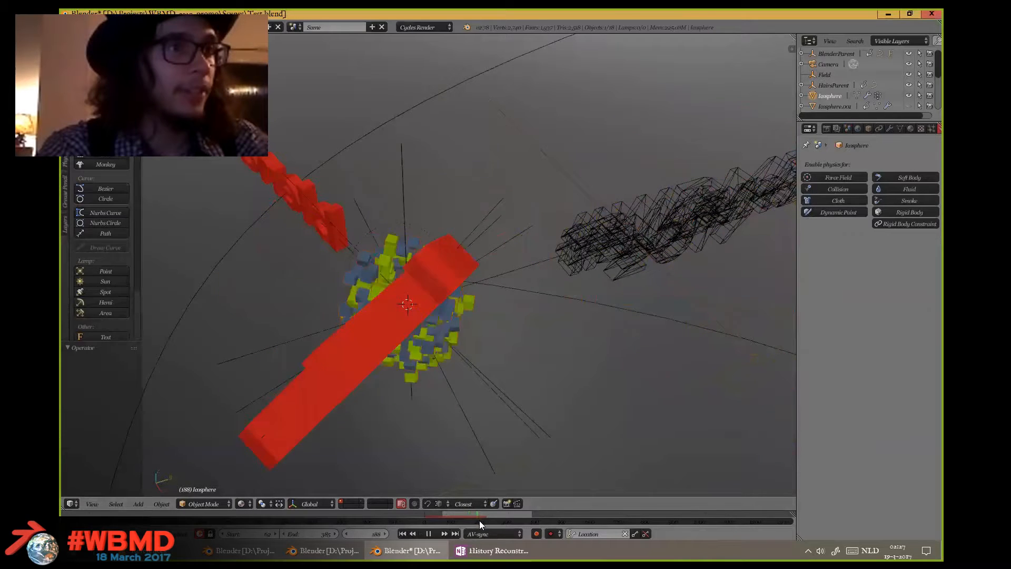
- Replay the animation from an earlier frame to watch the cubes swirl into the globe and the logo text appear
key(alt+a)
key(alt+a)
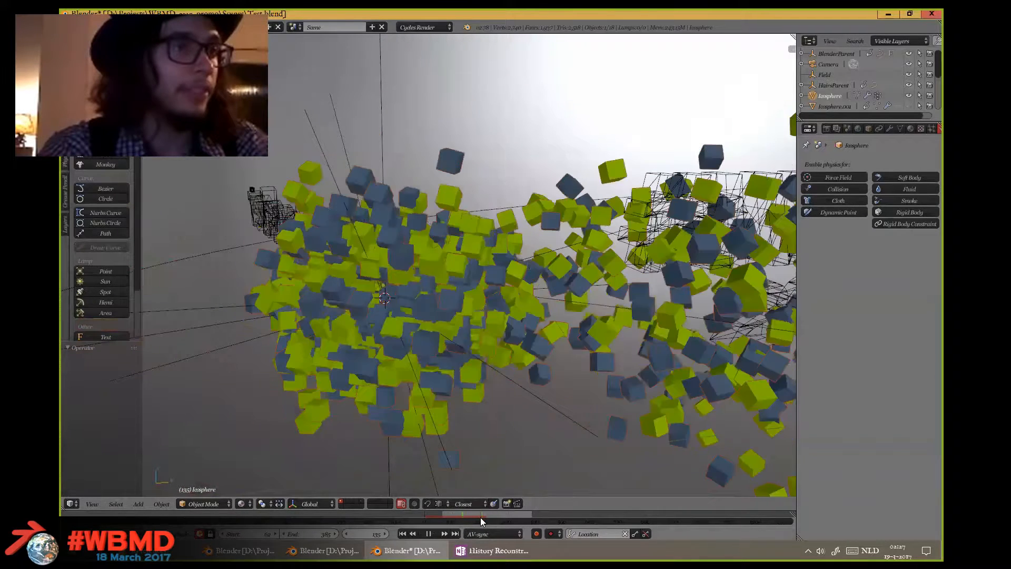
click(480, 518)
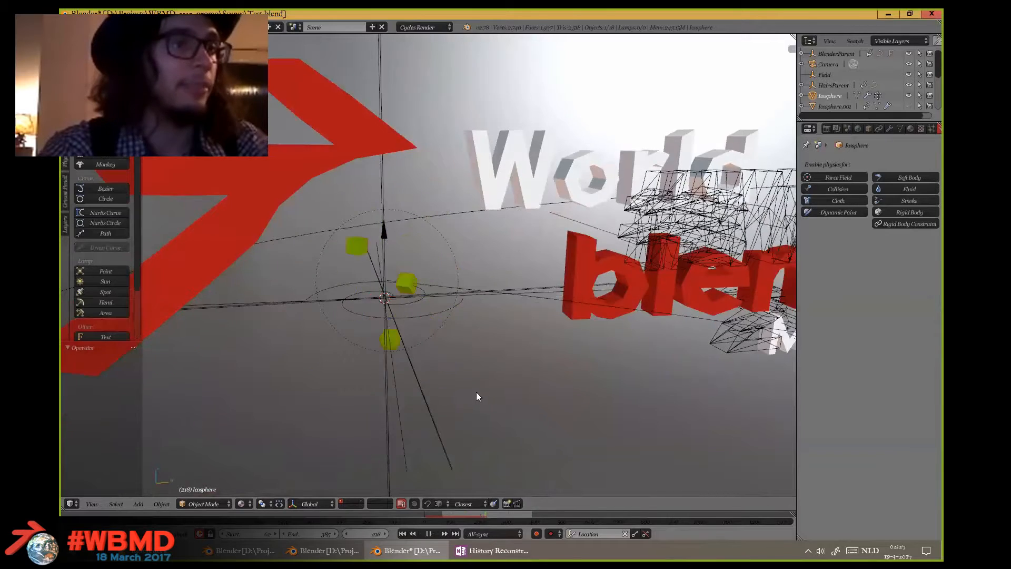
key(Escape)
drag(476, 515, 445, 511)
key(alt+a)
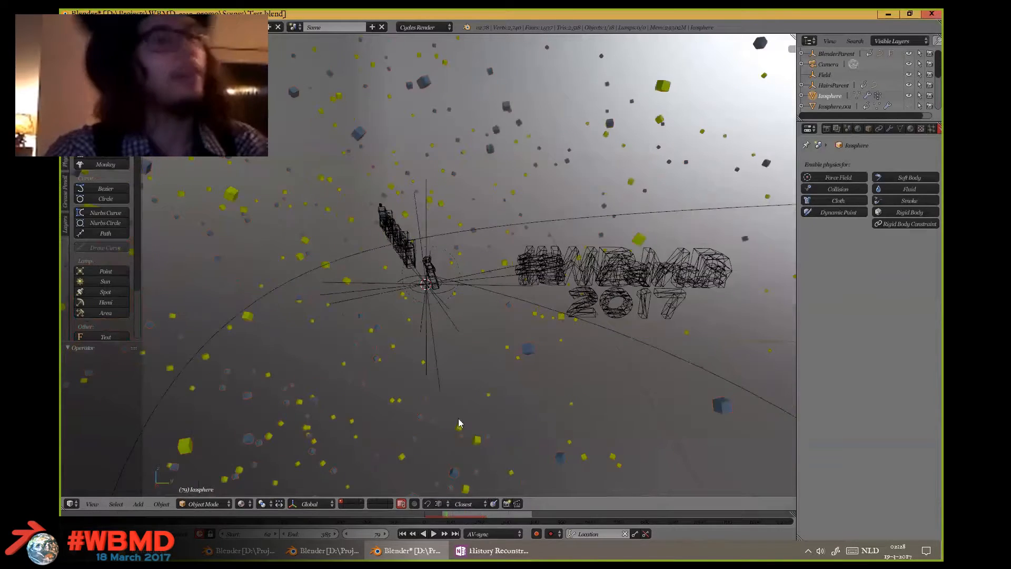
key(alt+a)
- Reveal all hidden objects and hide the particle-emitting Icosphere at the scene's centre
scroll(456, 310, up, 5)
middle_drag(545, 260, 489, 400)
key(alt+h)
middle_drag(486, 360, 527, 438)
right_click(434, 334)
right_click(527, 438)
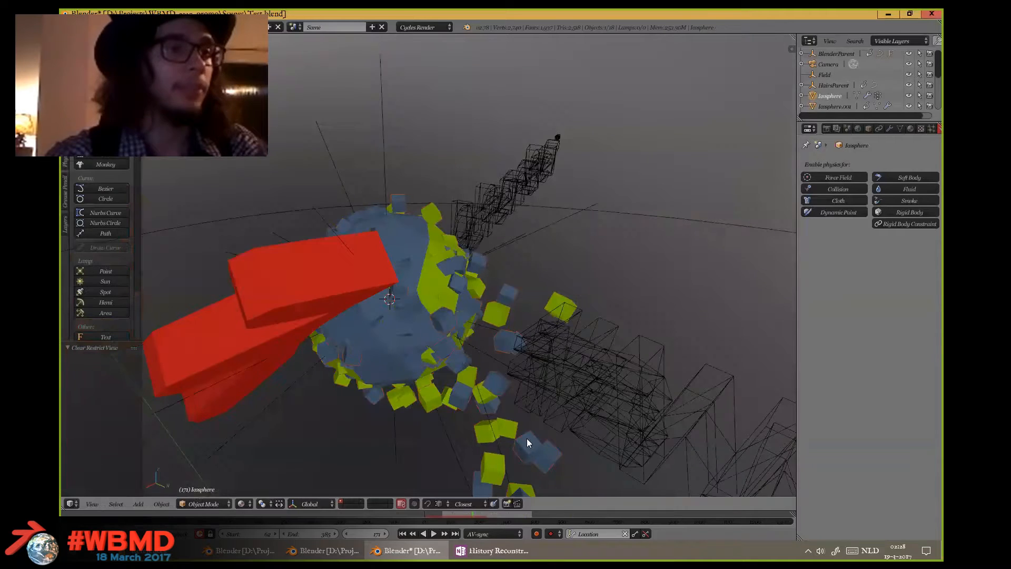
key(h)
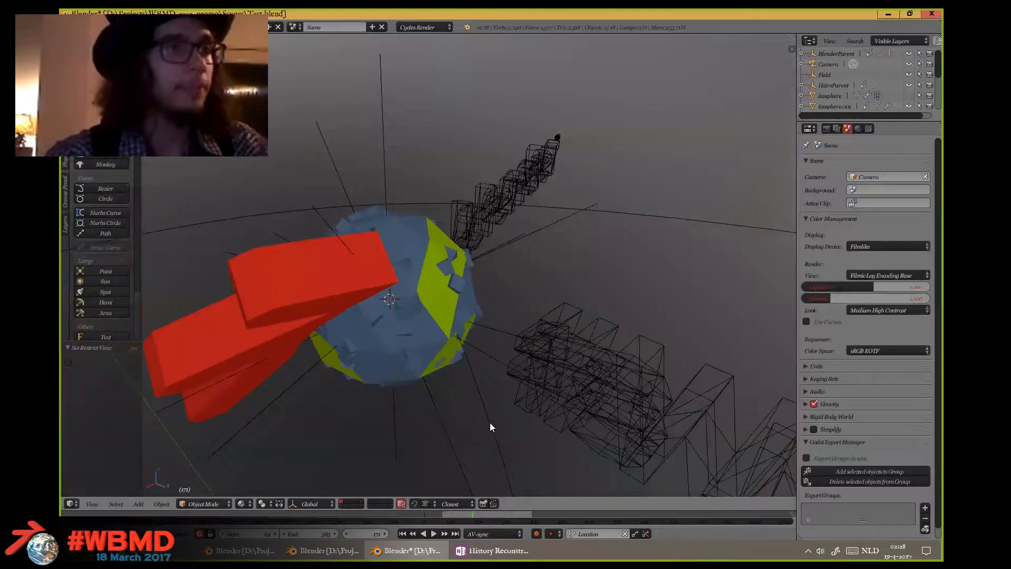
- Play the animation from near its start to inspect the globe without the hidden emitter's particles
click(446, 518)
key(alt+a)
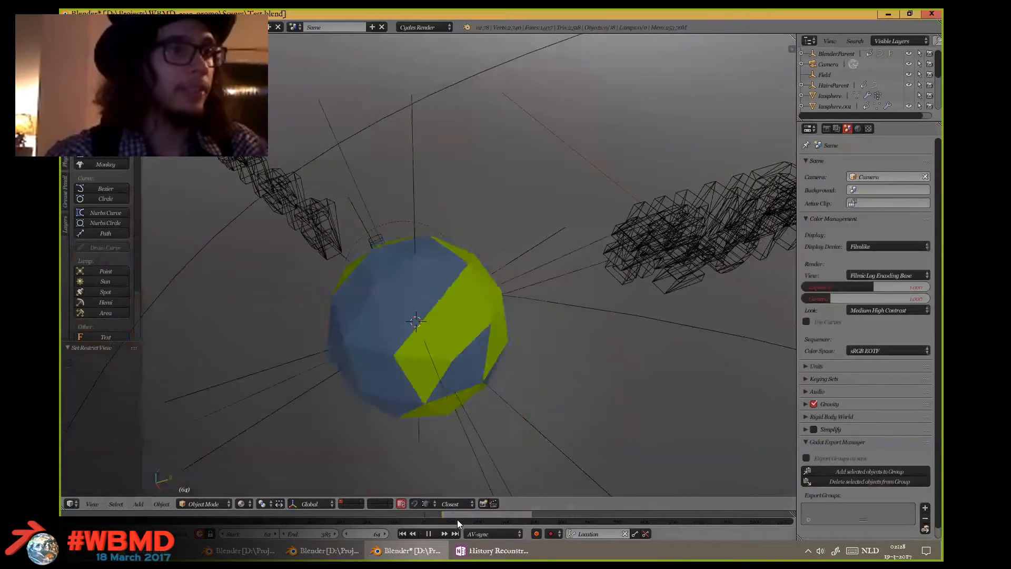
key(alt+a)
middle_drag(451, 410, 479, 407)
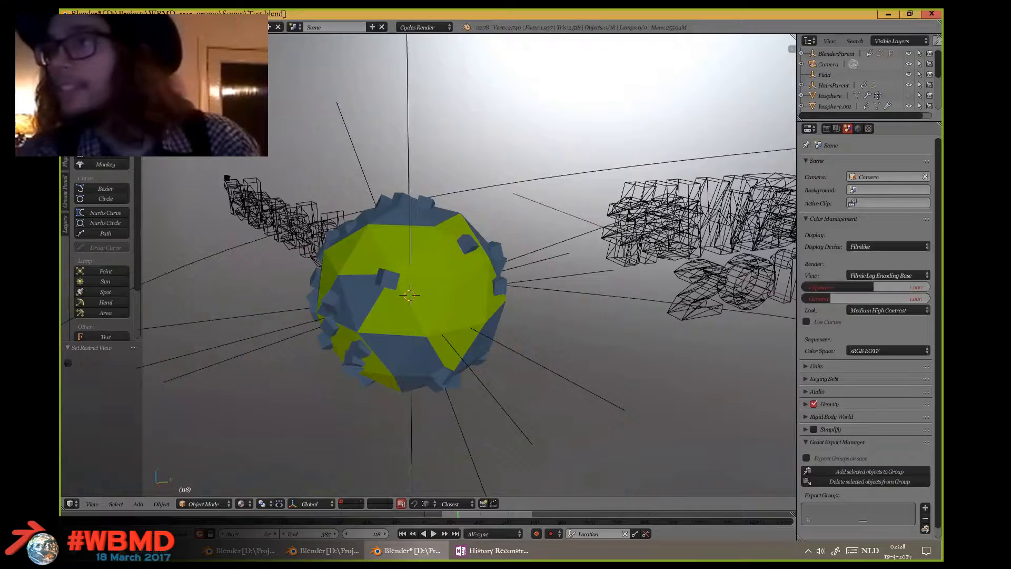
- Open the user preferences and examine the widget colours of the current interface theme
click(91, 27)
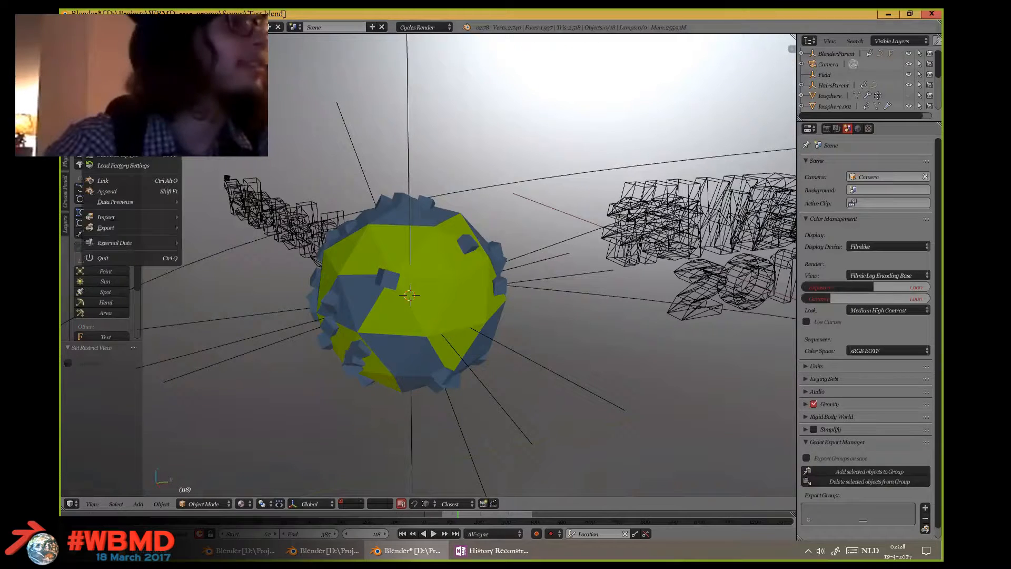
mouse_move(115, 61)
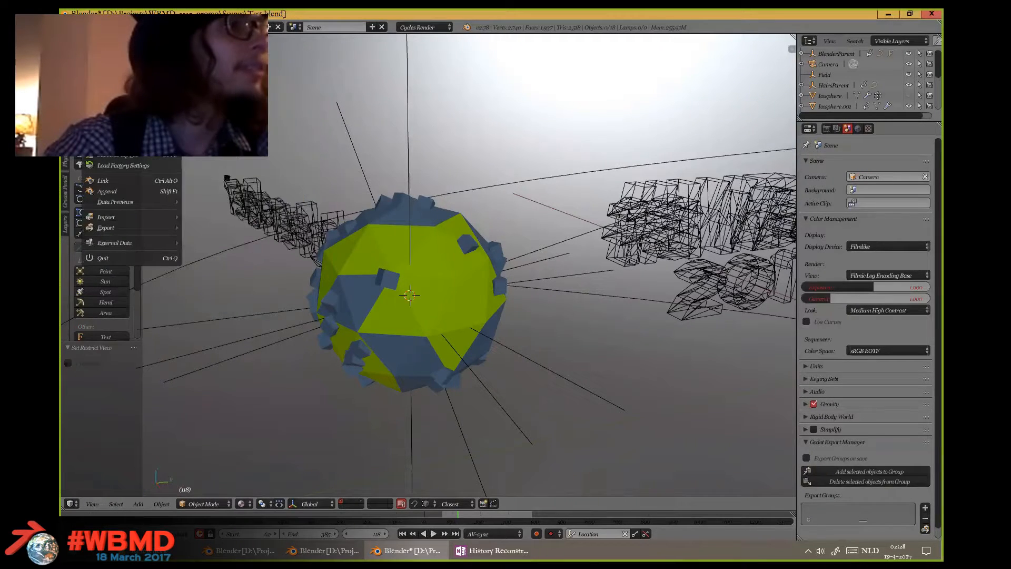
click(112, 144)
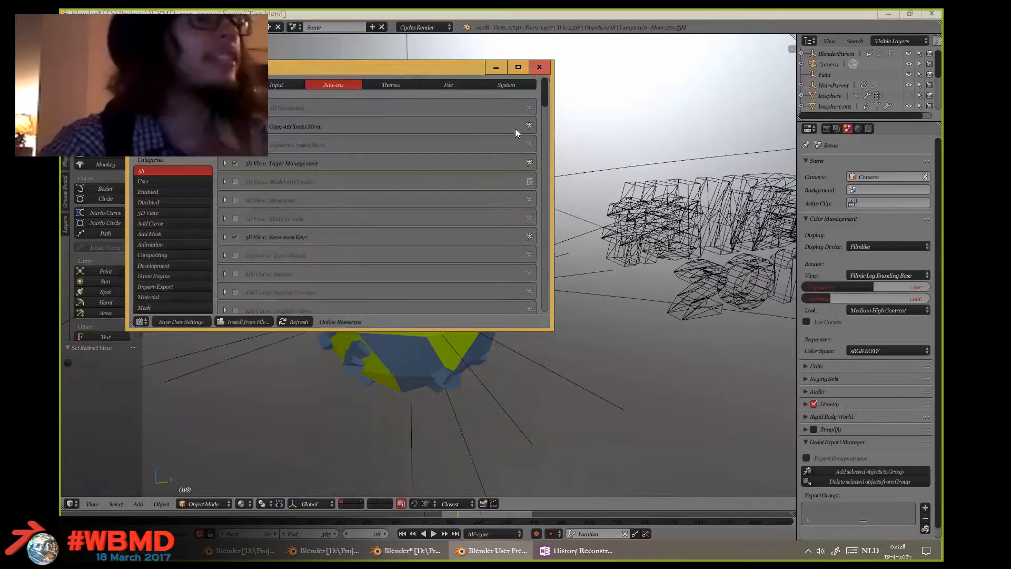
click(412, 86)
click(172, 141)
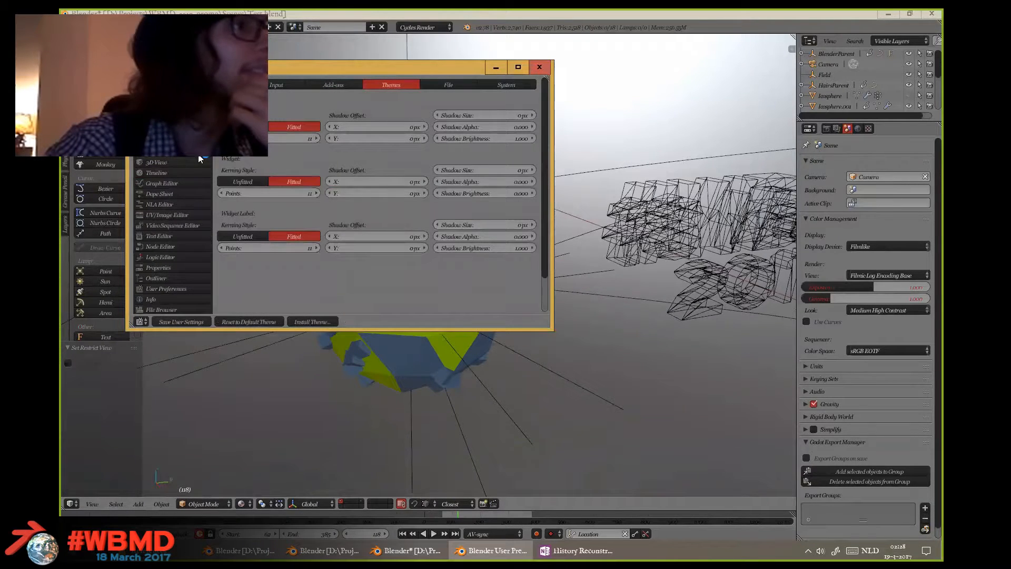
click(189, 130)
scroll(302, 179, down, 6)
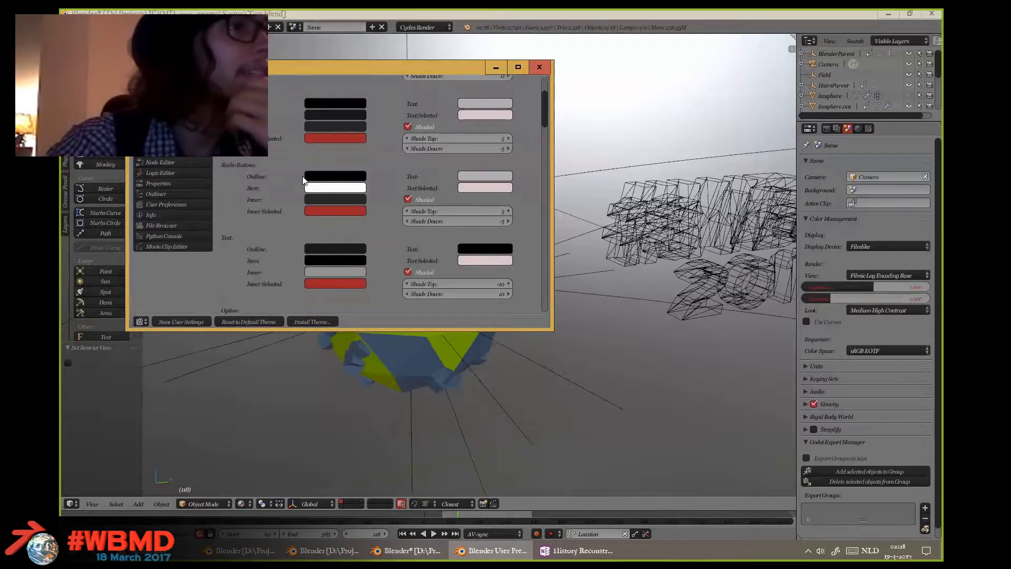
scroll(298, 179, down, 3)
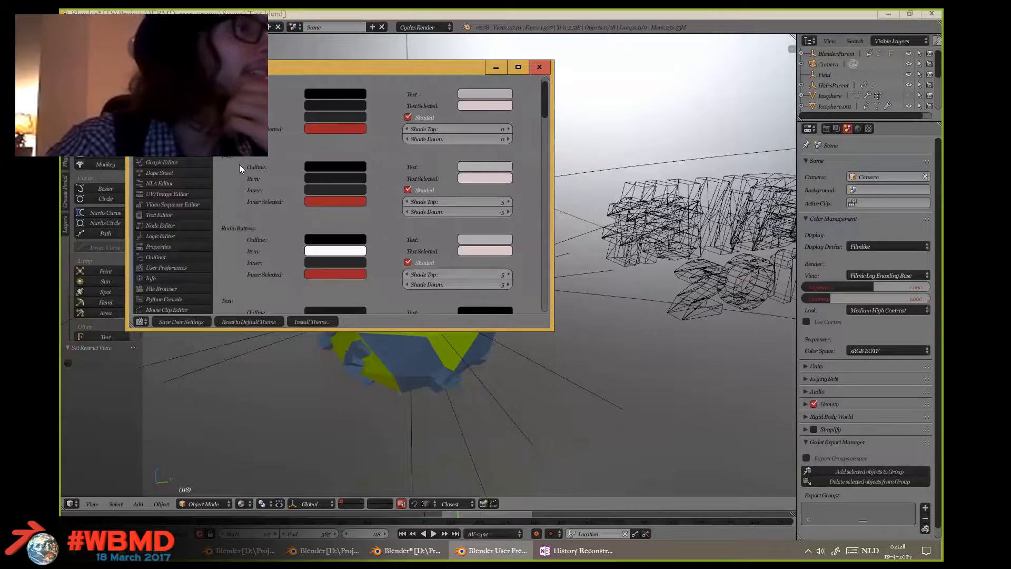
scroll(239, 164, down, 6)
scroll(237, 168, down, 20)
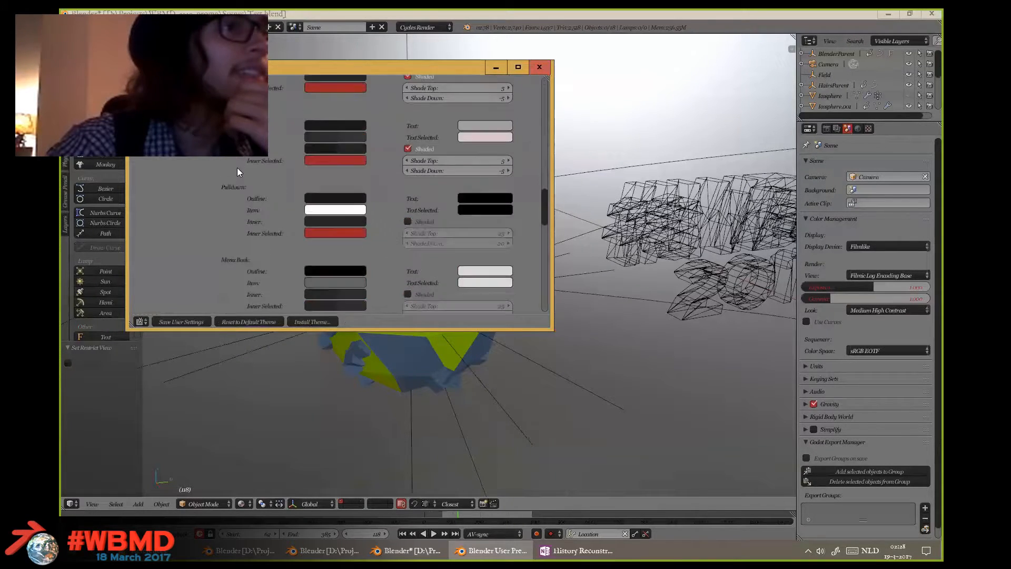
scroll(240, 173, up, 15)
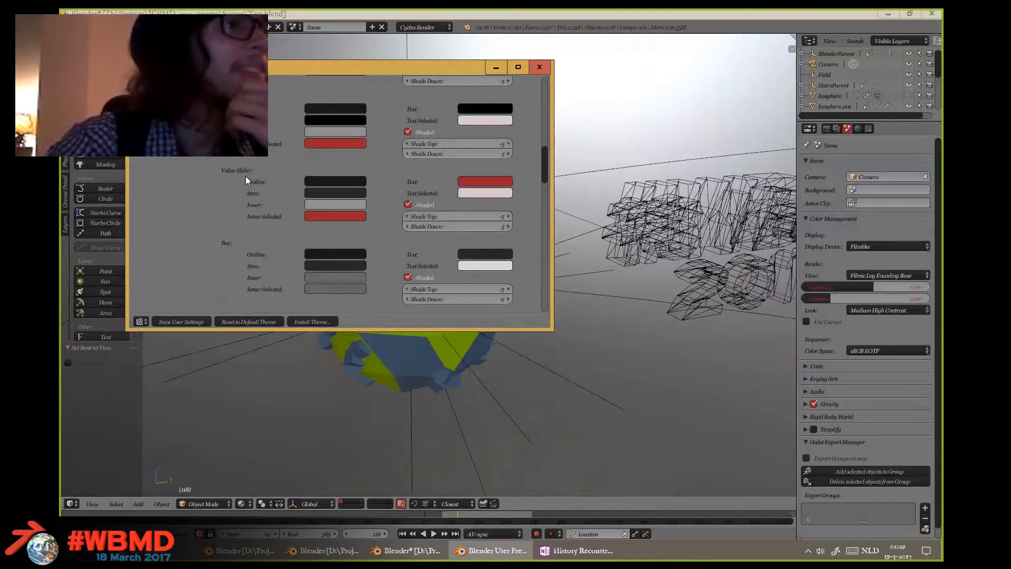
scroll(245, 180, down, 5)
scroll(245, 180, up, 5)
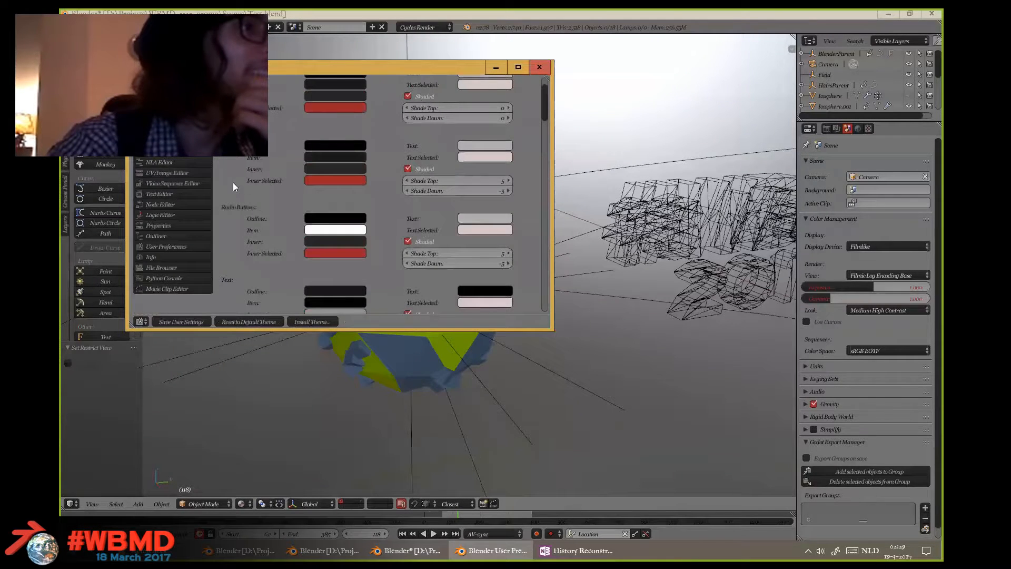
- Save the current interface theme as a new theme preset
click(167, 93)
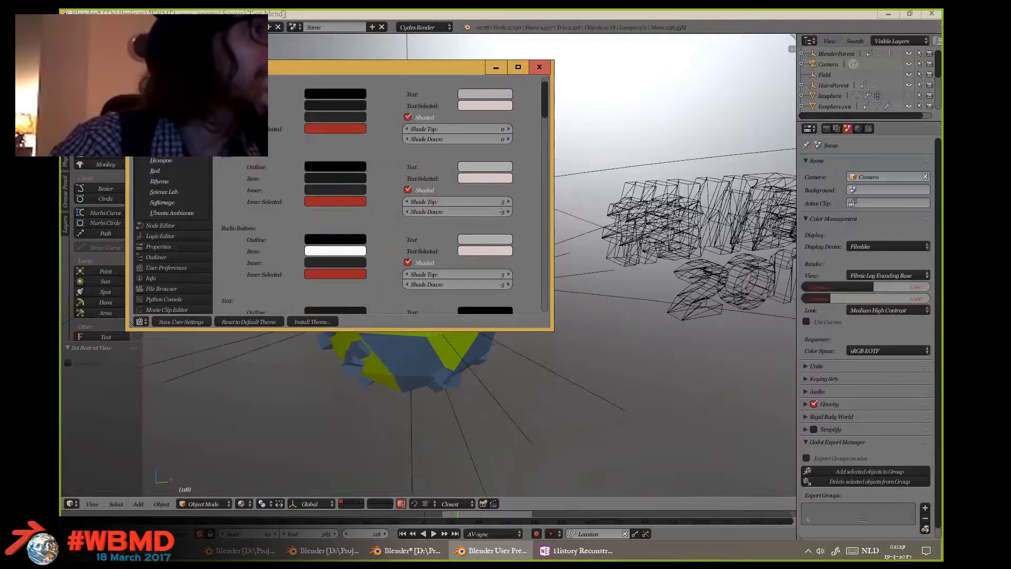
key(Escape)
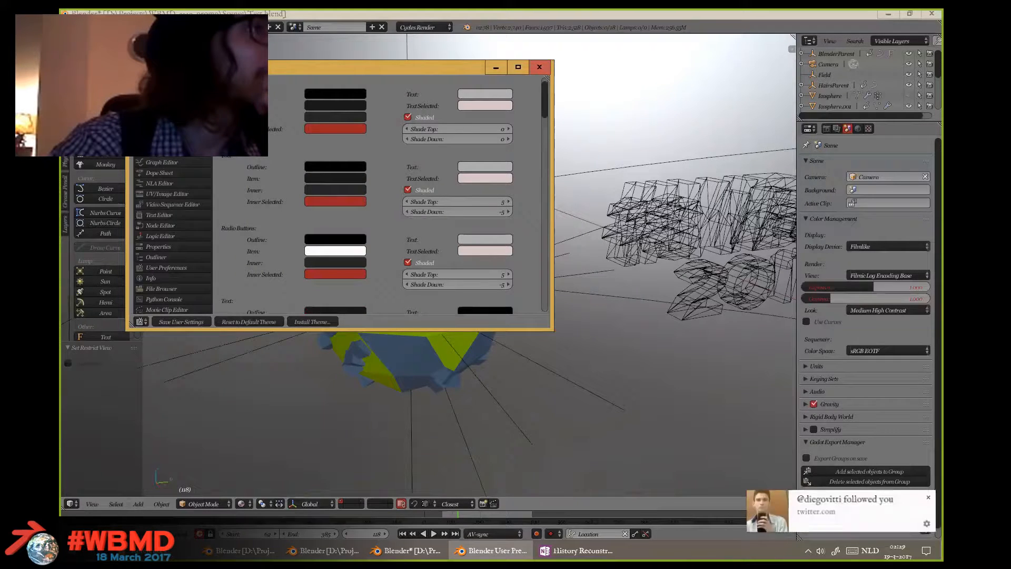
click(197, 94)
click(211, 109)
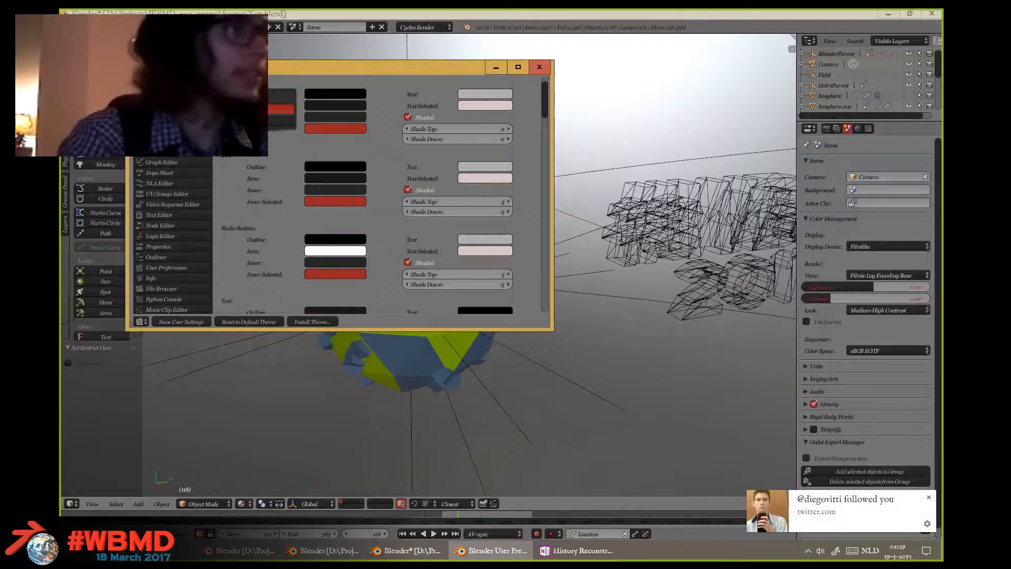
key(Return)
- Apply the dark theme preset with orange highlights to the interface
click(166, 96)
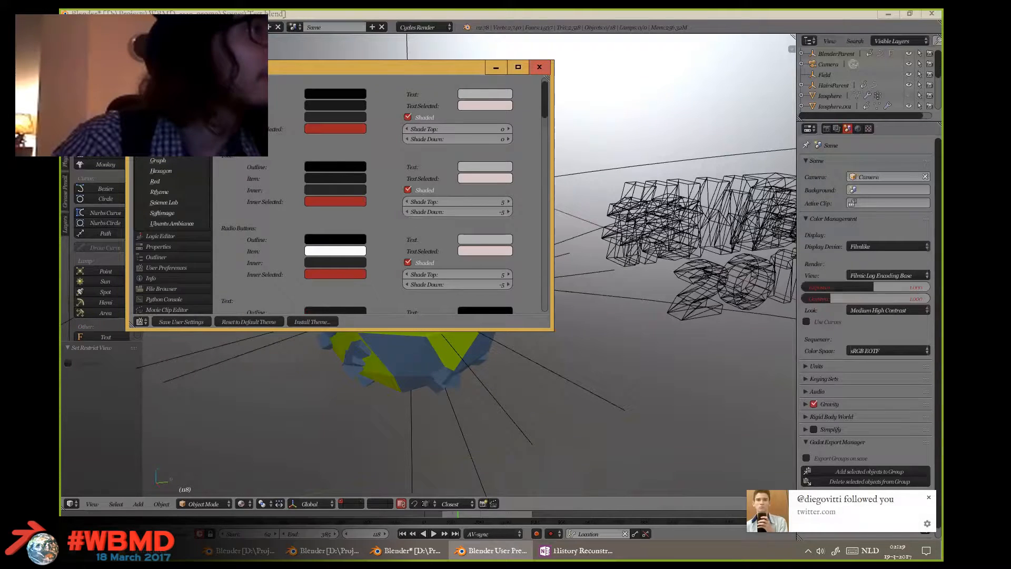
click(166, 139)
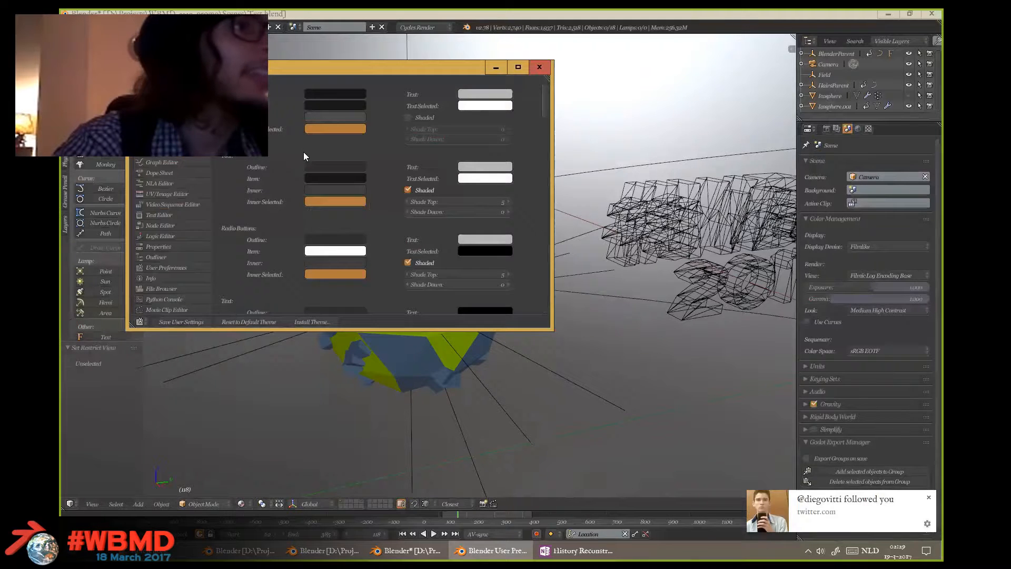
scroll(302, 152, down, 3)
scroll(291, 158, up, 4)
- Clear the custom interface font in the system preferences to restore the default font
click(440, 87)
scroll(481, 128, down, 1)
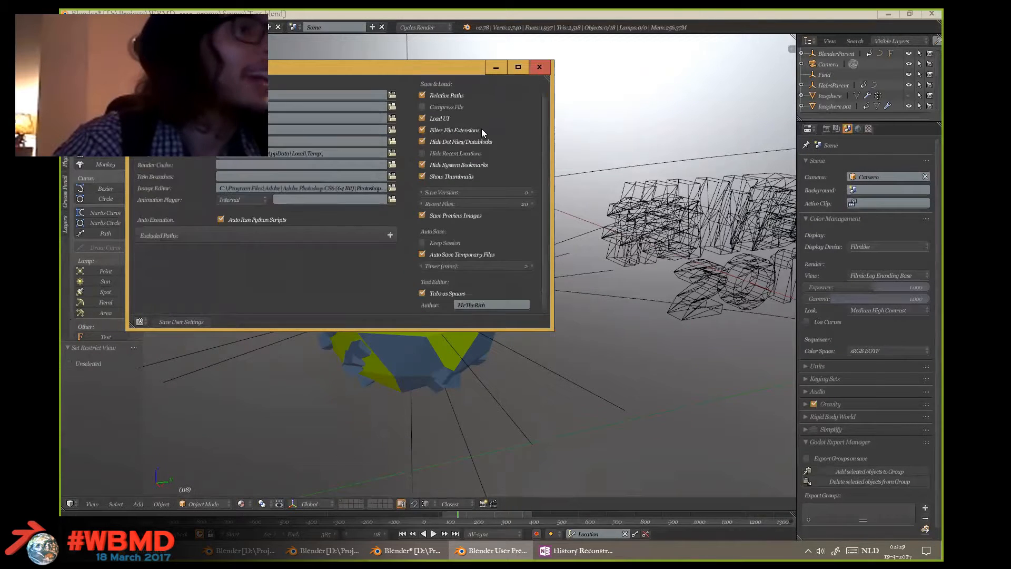
scroll(489, 123, up, 1)
click(510, 86)
scroll(527, 210, down, 3)
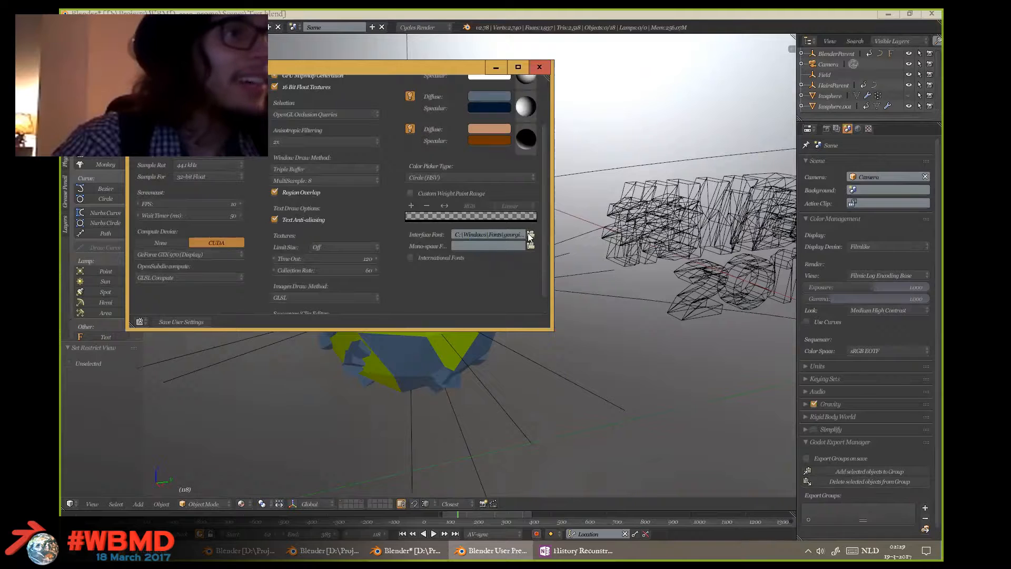
key(BackSpace)
key(Return)
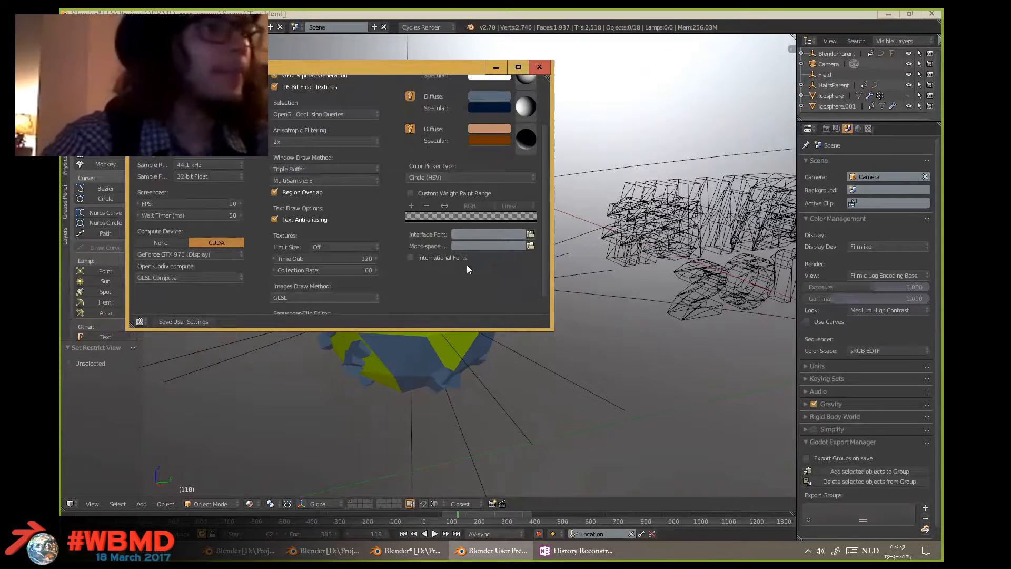
- Increase the interface scale in the system preferences and close the preferences window
scroll(466, 264, up, 2)
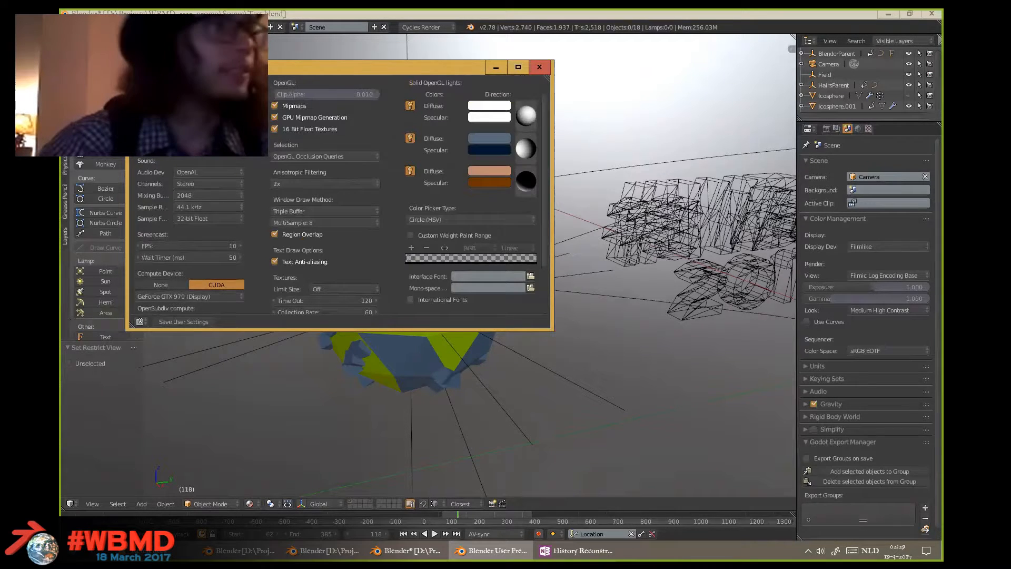
key(Return)
click(537, 69)
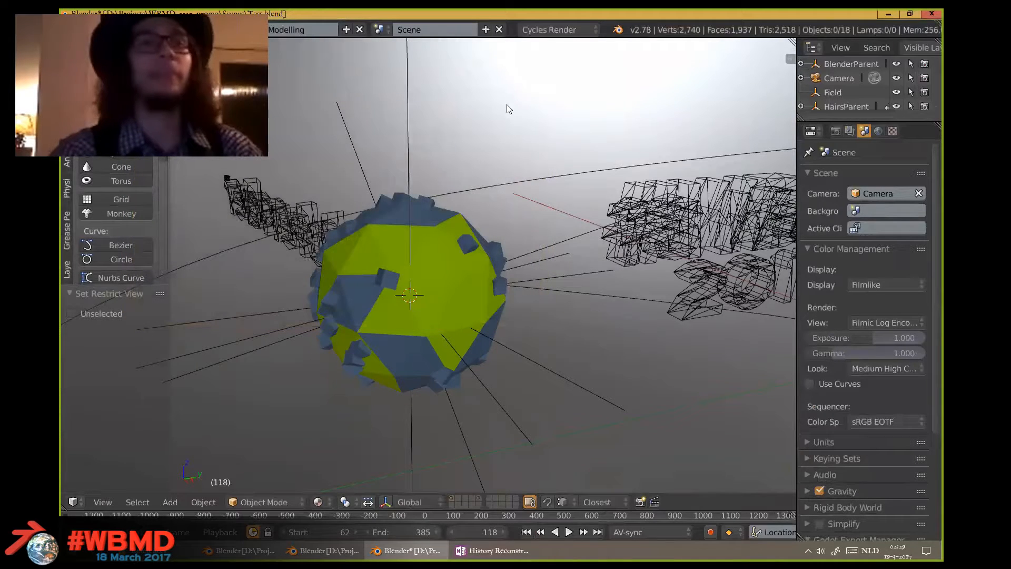
- Select the globe mesh Icosphere.001 and examine its keyed particle system settings
scroll(418, 379, down, 3)
middle_drag(489, 338, 545, 395)
scroll(445, 339, up, 2)
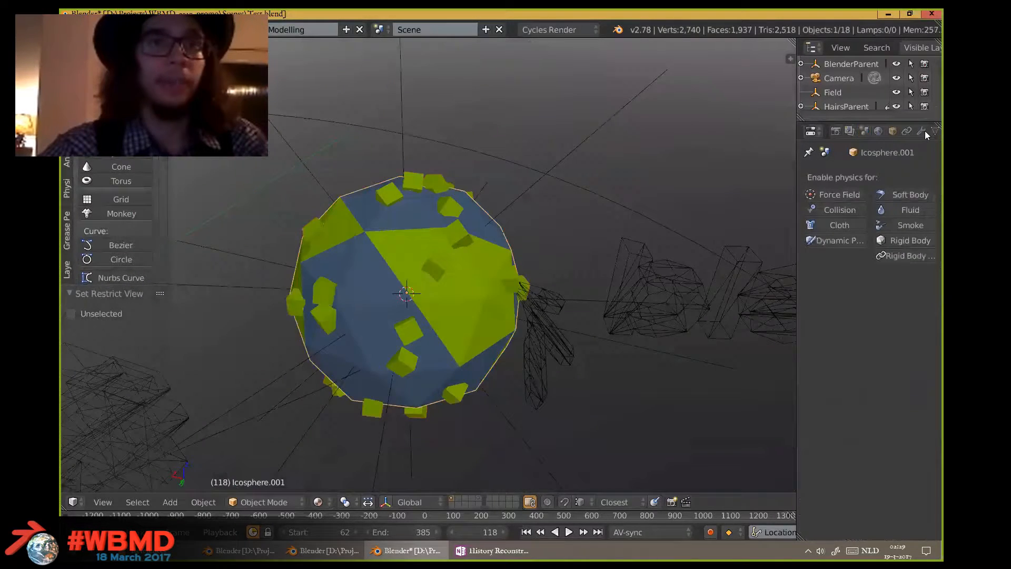
click(932, 131)
scroll(916, 130, down, 3)
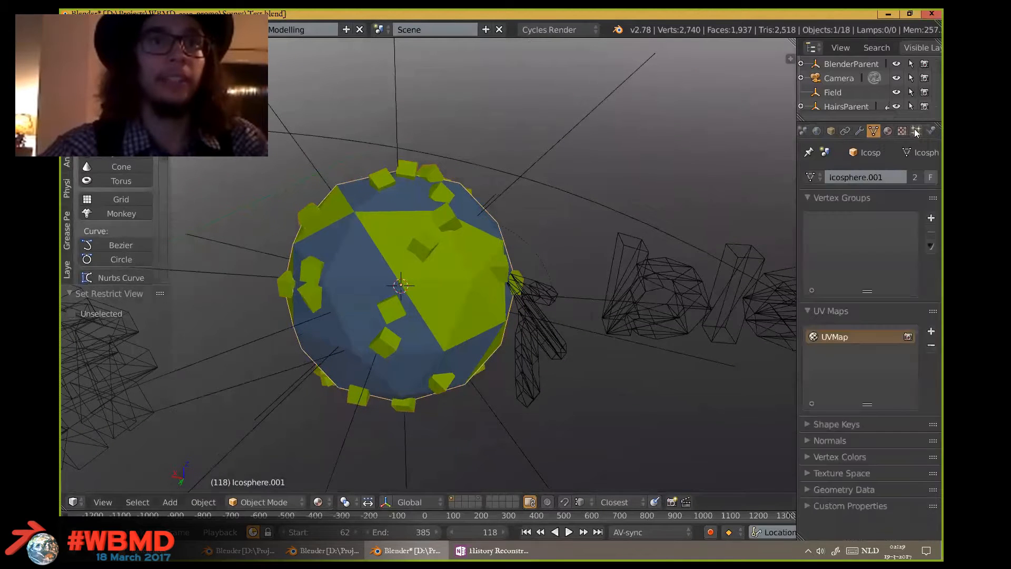
click(916, 131)
scroll(850, 319, down, 7)
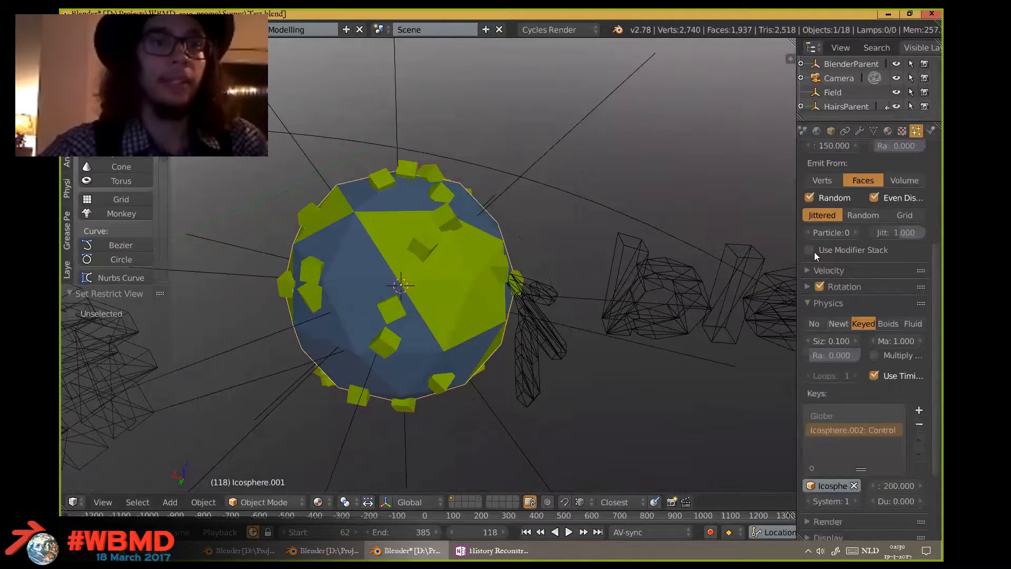
- Set the display percentage of the globe's particles to 100%
scroll(823, 249, up, 6)
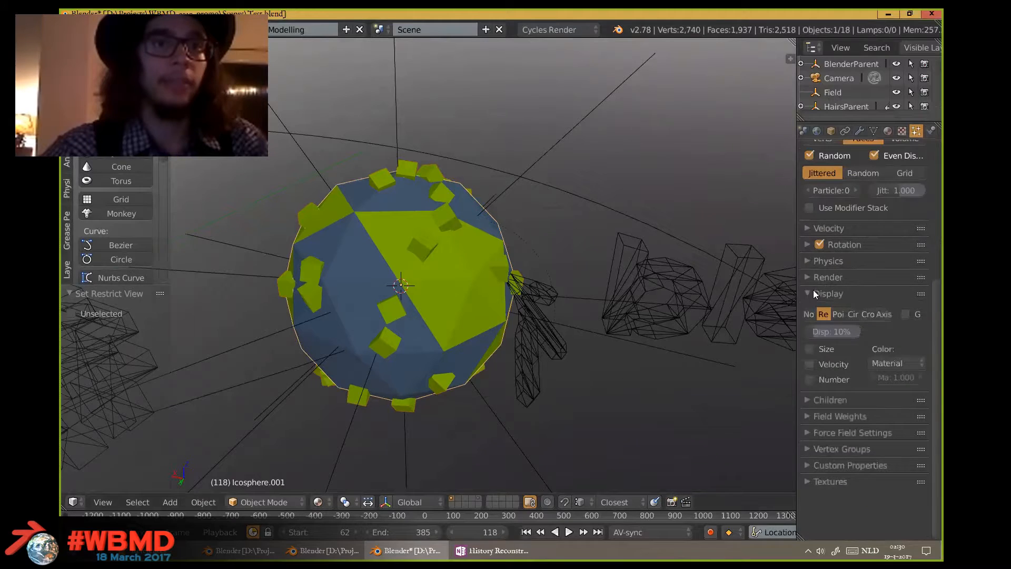
drag(814, 331, 861, 331)
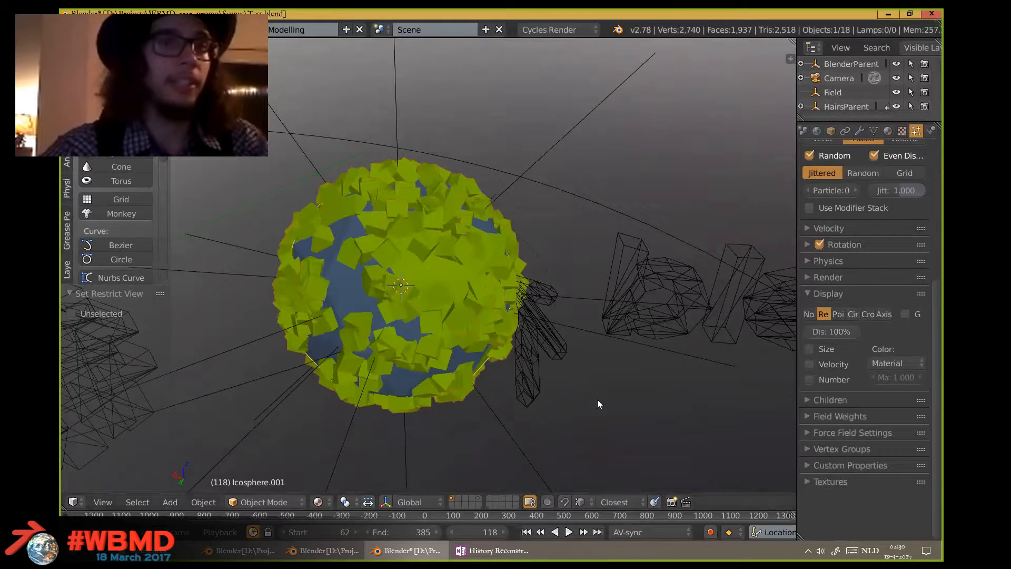
scroll(821, 281, up, 2)
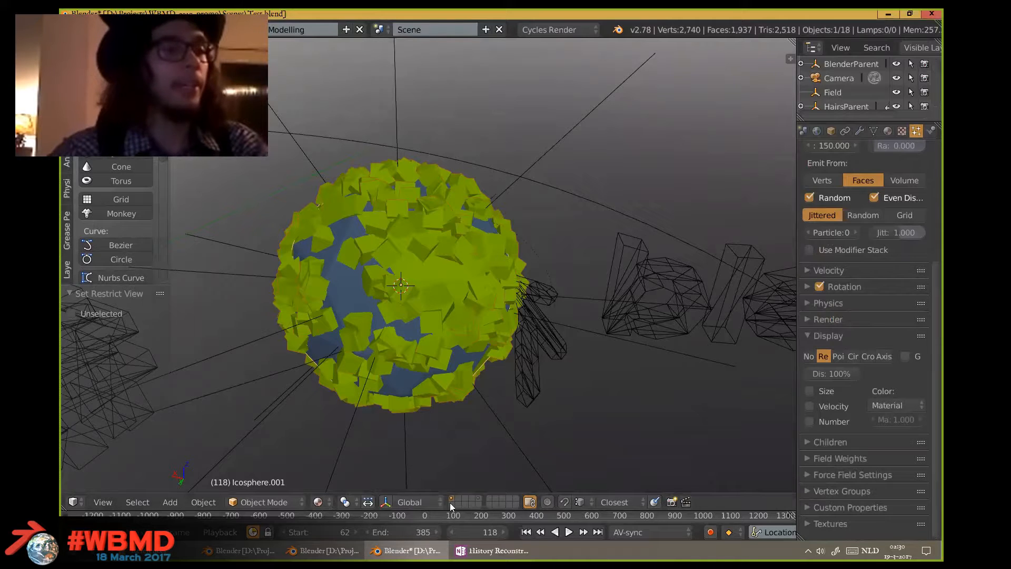
- Enlarge the timeline area and play a short stretch of the animation with the globe's full set of cubes
drag(448, 508, 448, 497)
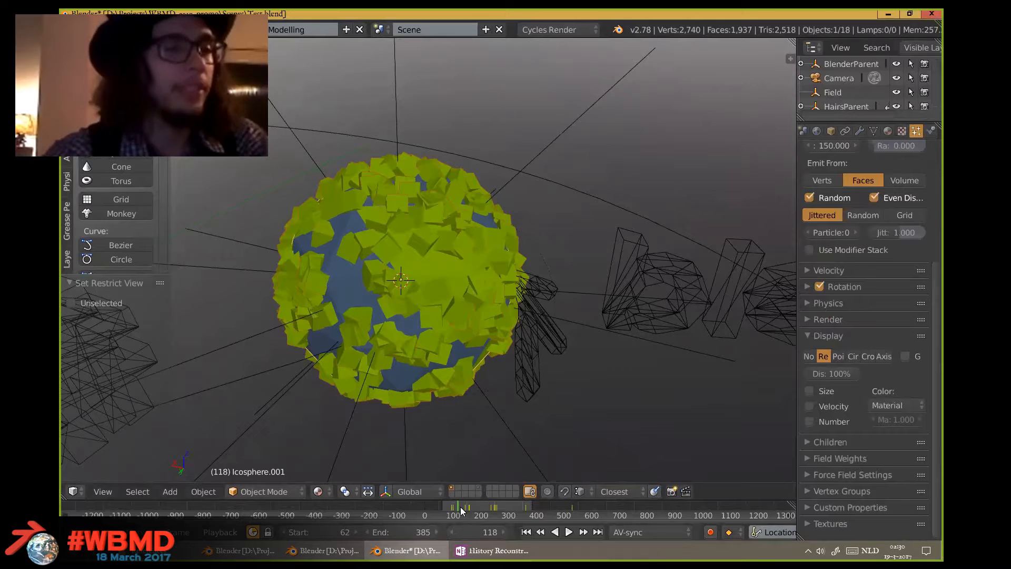
click(454, 506)
key(alt+a)
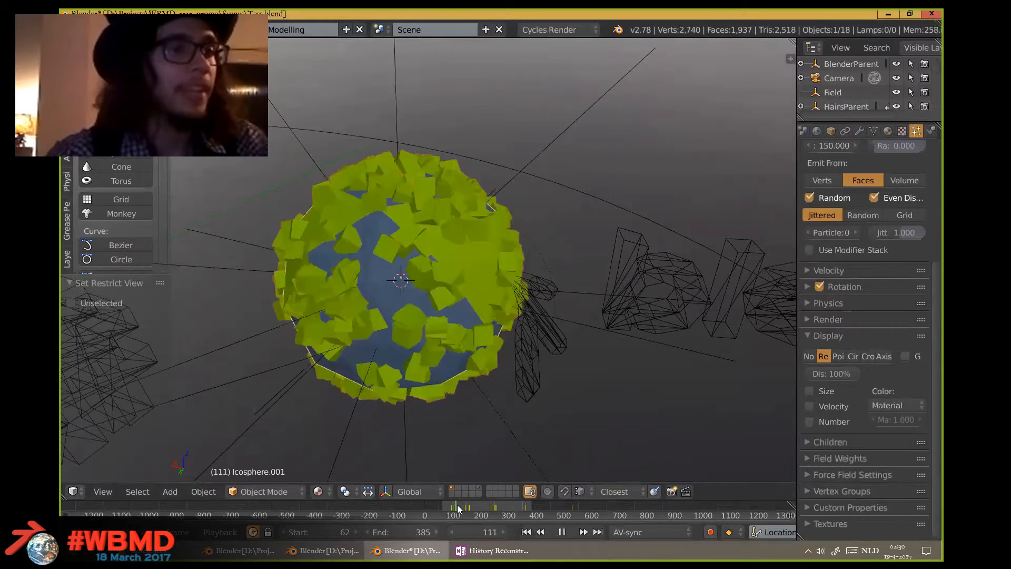
key(alt+a)
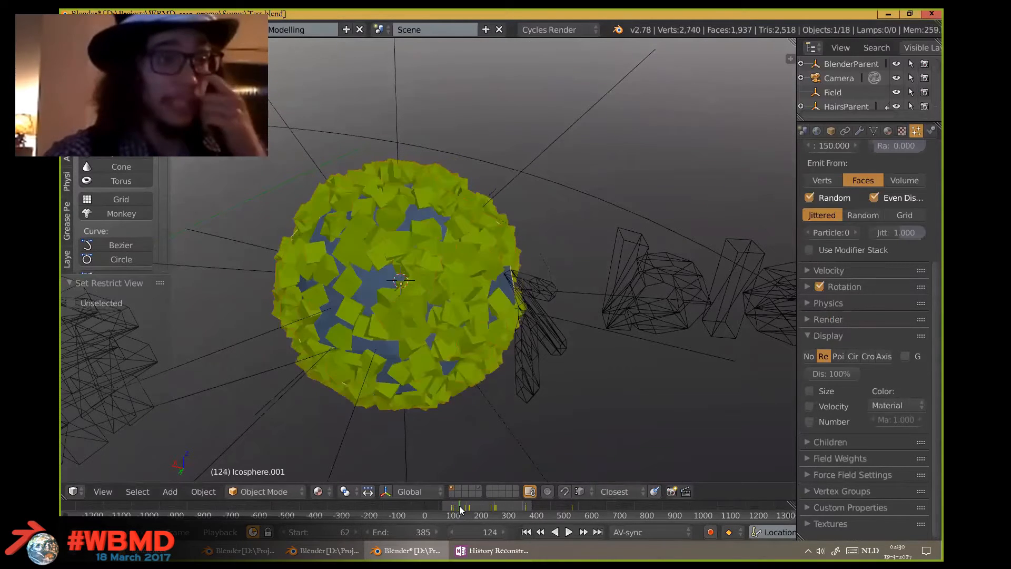
- Step back to frame 121, then play the animation and examine the cubes around the globe from a wider view
key(Left)
key(Left)
key(Left)
key(Left)
key(Left)
key(Left)
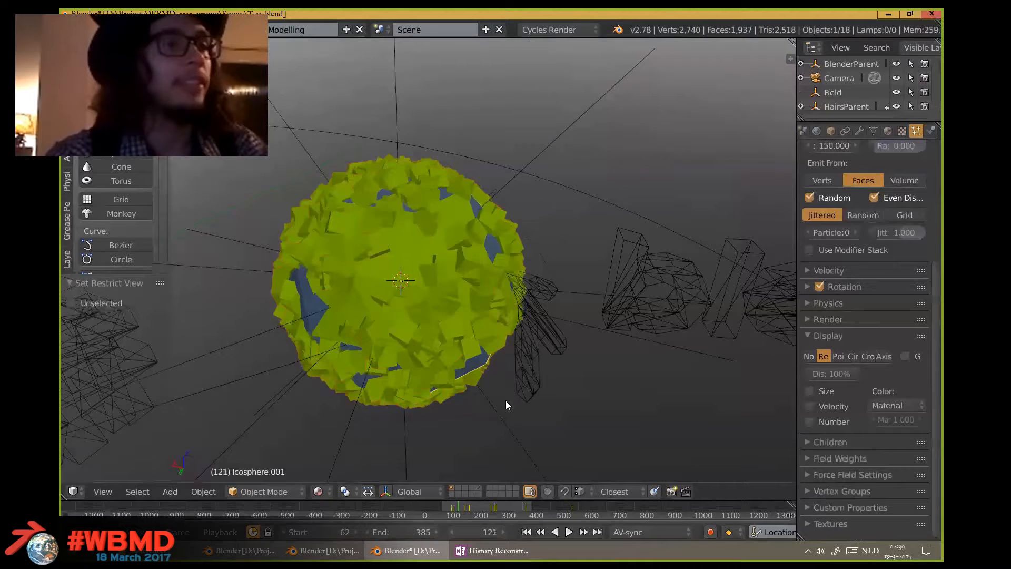
middle_drag(541, 382, 540, 388)
scroll(541, 386, down, 4)
key(alt+a)
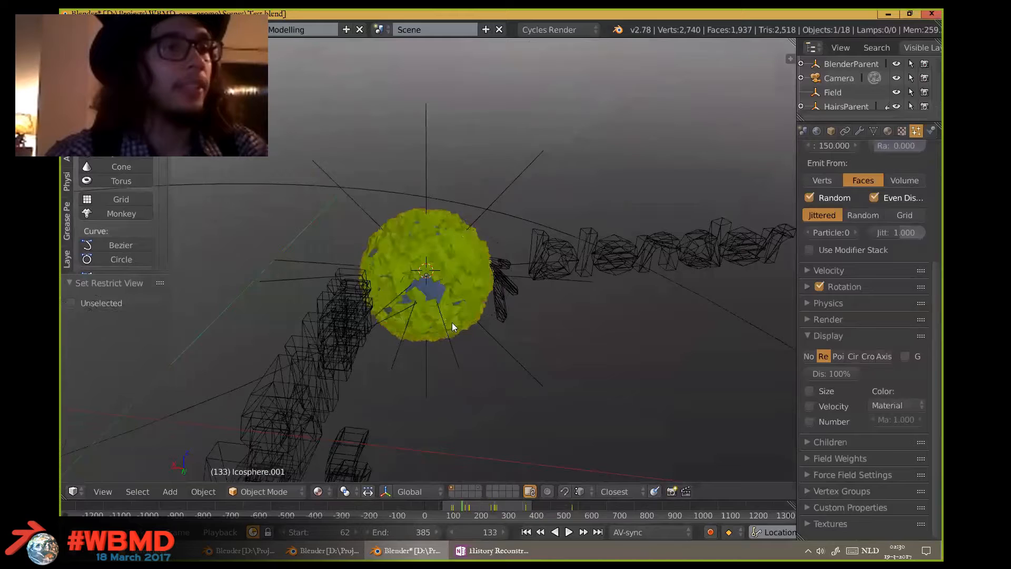
middle_drag(514, 358, 503, 352)
scroll(501, 358, up, 3)
scroll(501, 358, down, 3)
key(alt+a)
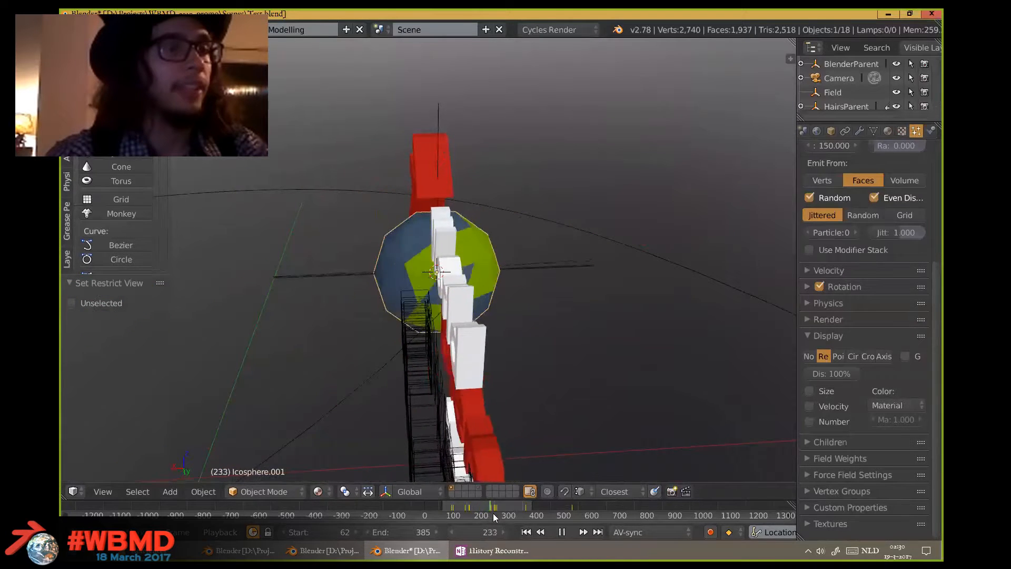
- Scrub the running animation back to frame 111 and stop playback
drag(468, 514, 458, 513)
click(456, 513)
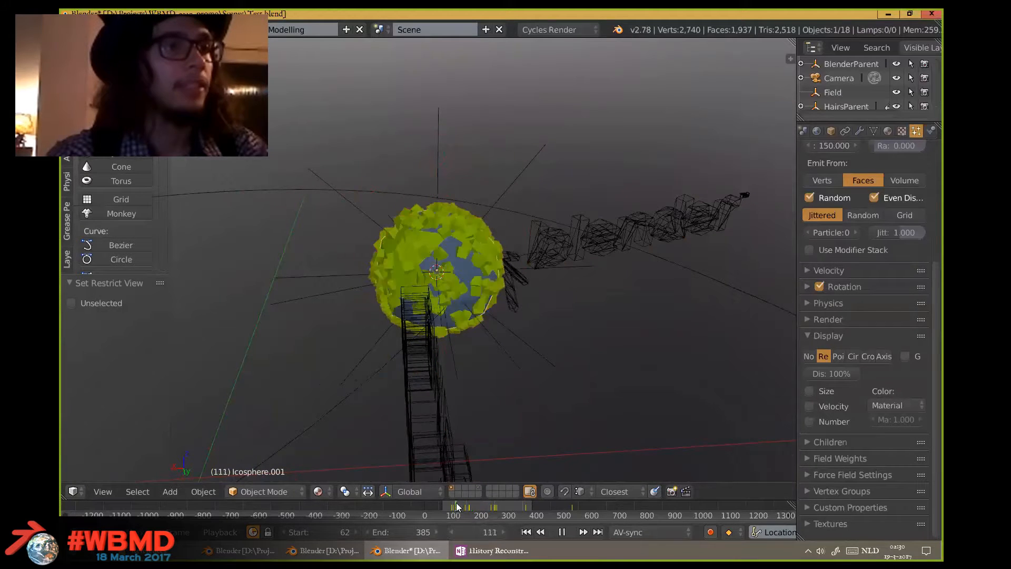
key(alt+a)
- Enable Only Render in the viewport's display settings to hide wireframes, curves and helper objects, closing the properties sidebar when done
middle_drag(499, 413, 740, 211)
key(n)
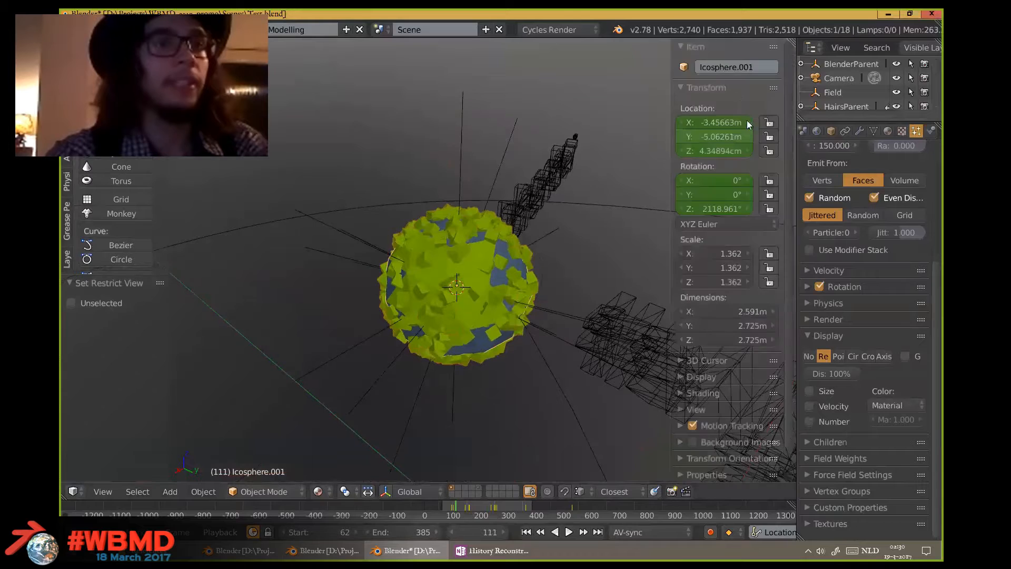
click(737, 89)
click(702, 153)
click(701, 152)
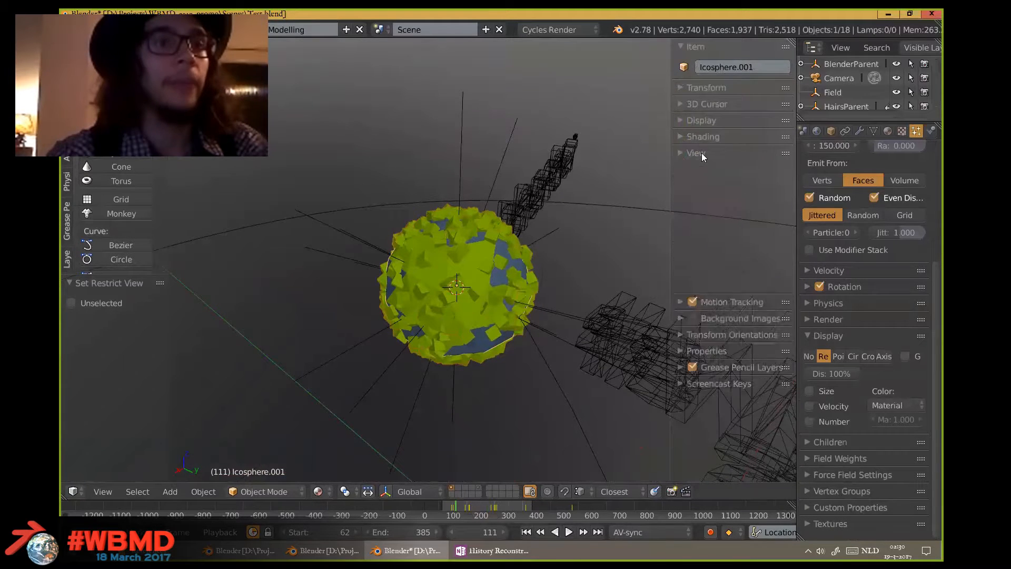
click(703, 121)
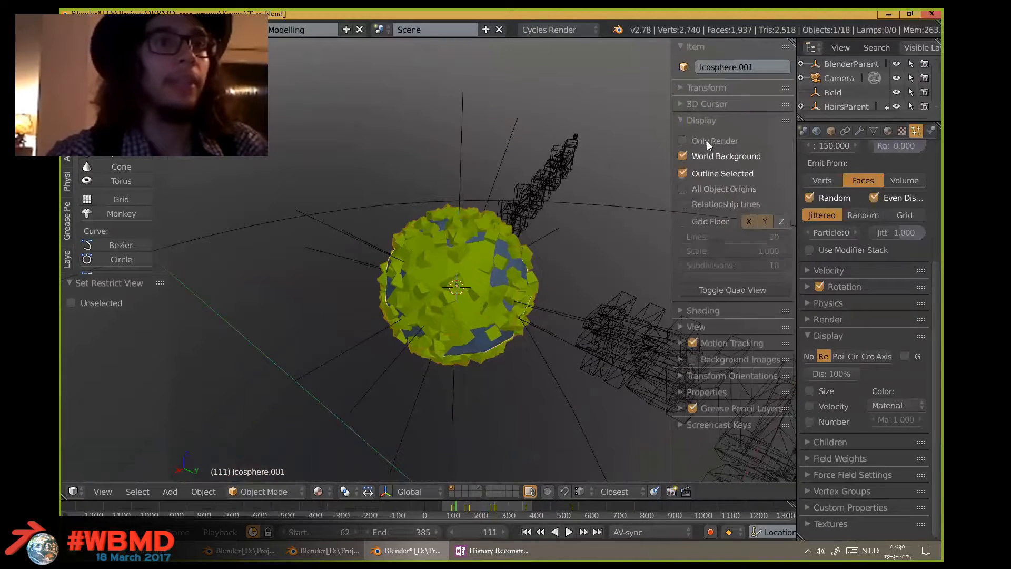
click(706, 141)
key(n)
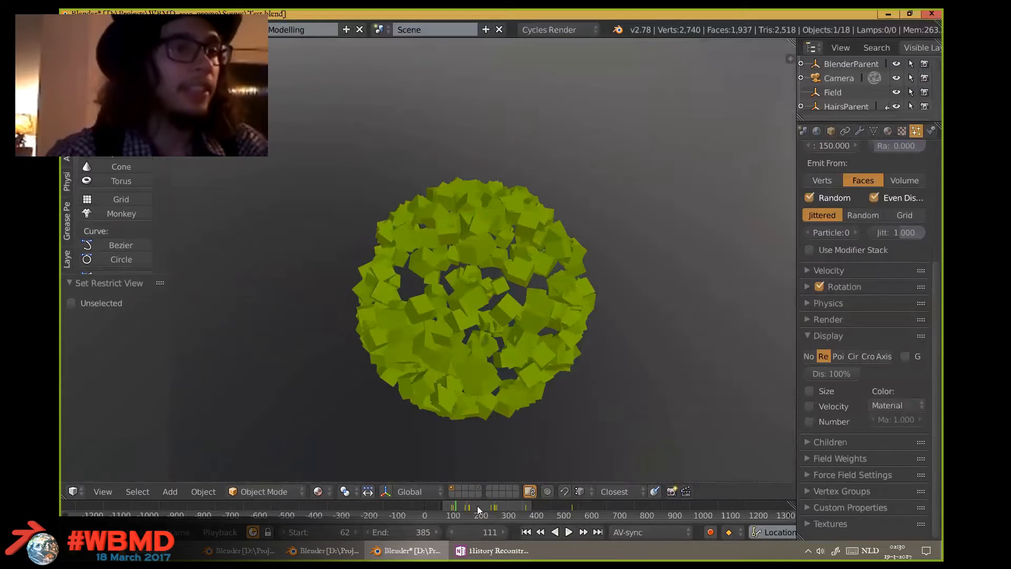
- Play briefly, then advance frame by frame to frame 161 to examine how the cubes cover the globe
click(452, 505)
key(alt+a)
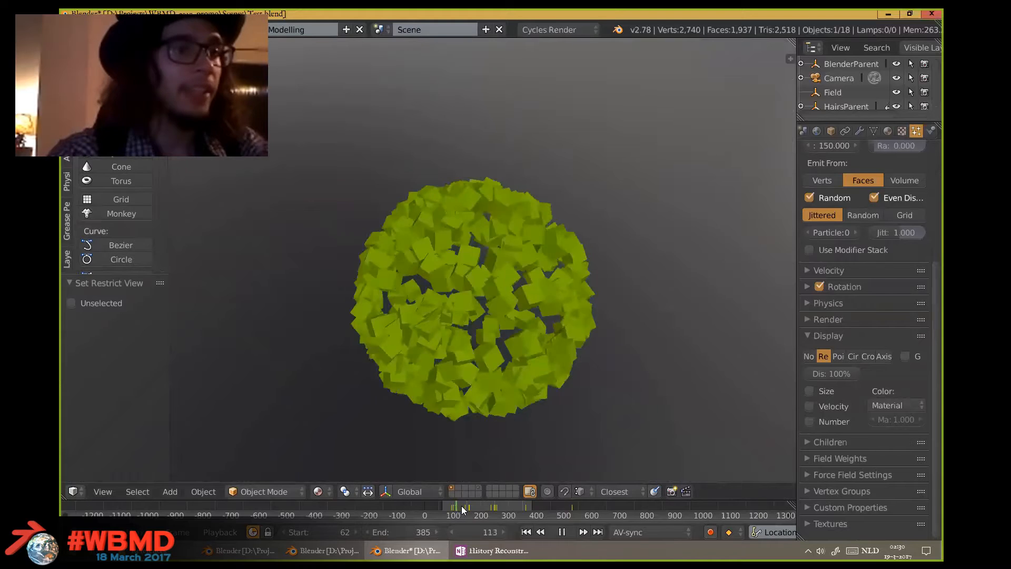
key(alt+a)
key(Right)
key(Right)
key(Right)
key(Right)
key(Right)
key(Right)
key(Right)
key(Right)
key(Right)
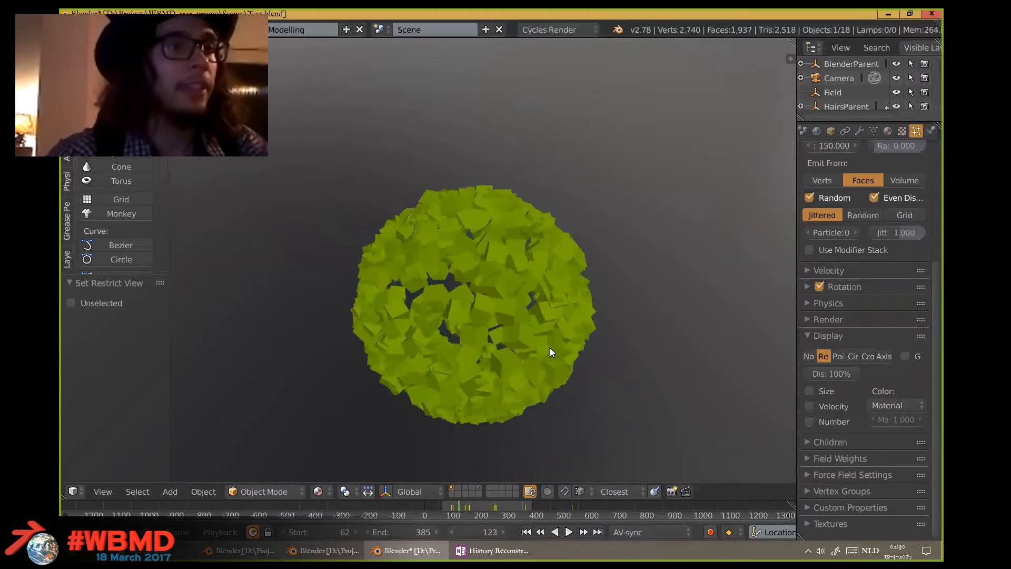
key(Right)
key(Right)
key(Right)
key(Right)
key(Right)
key(Right)
key(Right)
key(Right)
key(Right)
key(Right)
key(Right)
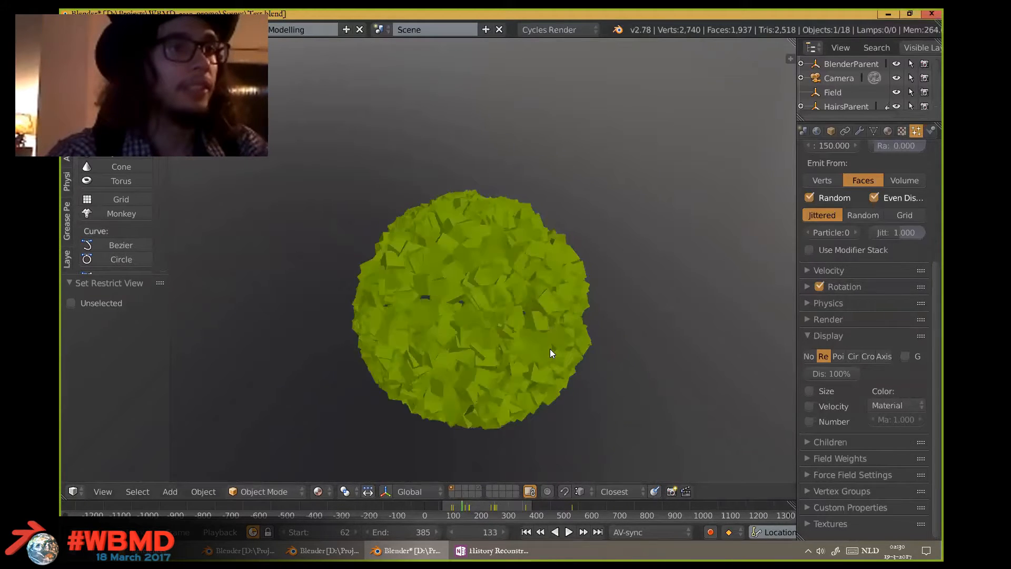
key(Right)
key(Right)
key(Right)
key(Right)
key(Right)
key(Right)
key(Right)
key(Right)
key(Right)
key(Right)
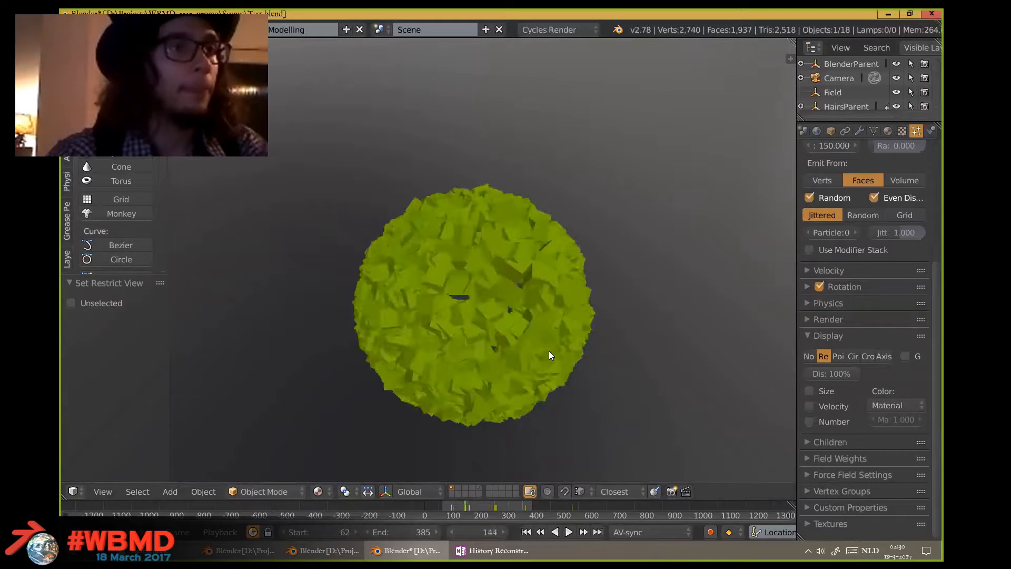
key(Right)
key(Right)
key(Right)
key(Right)
key(Right)
key(Right)
key(Right)
key(Right)
key(Right)
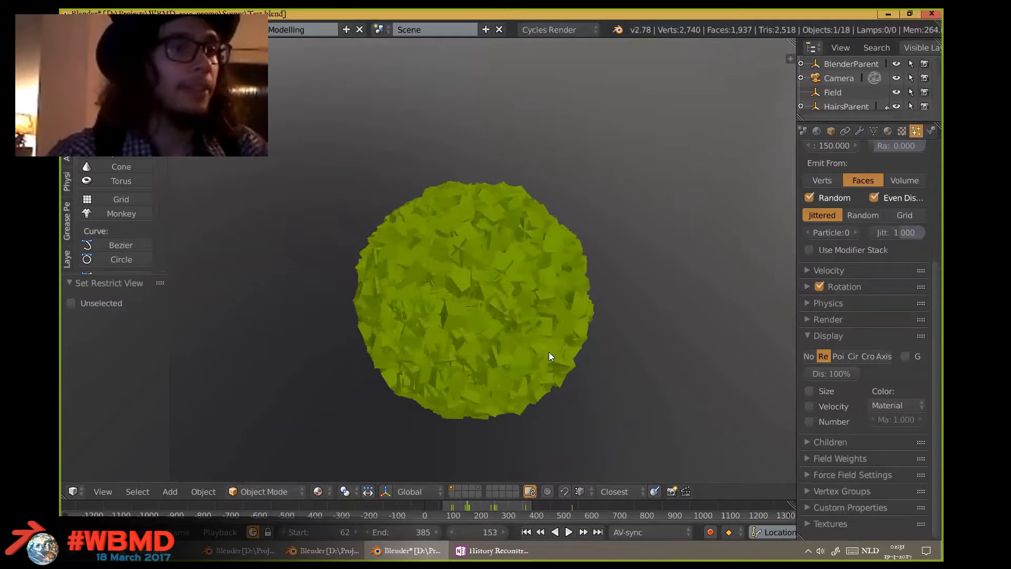
key(Right)
key(Right)
key(Right)
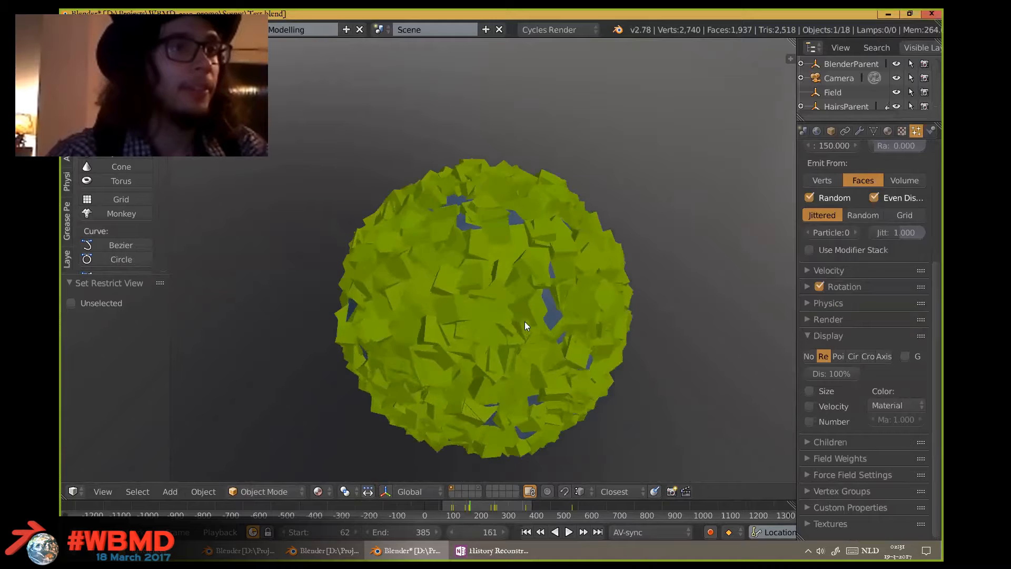
- Flip between neighbouring frames around 160 and examine the cube-covered globe close up and from a distance
middle_drag(469, 243, 384, 197)
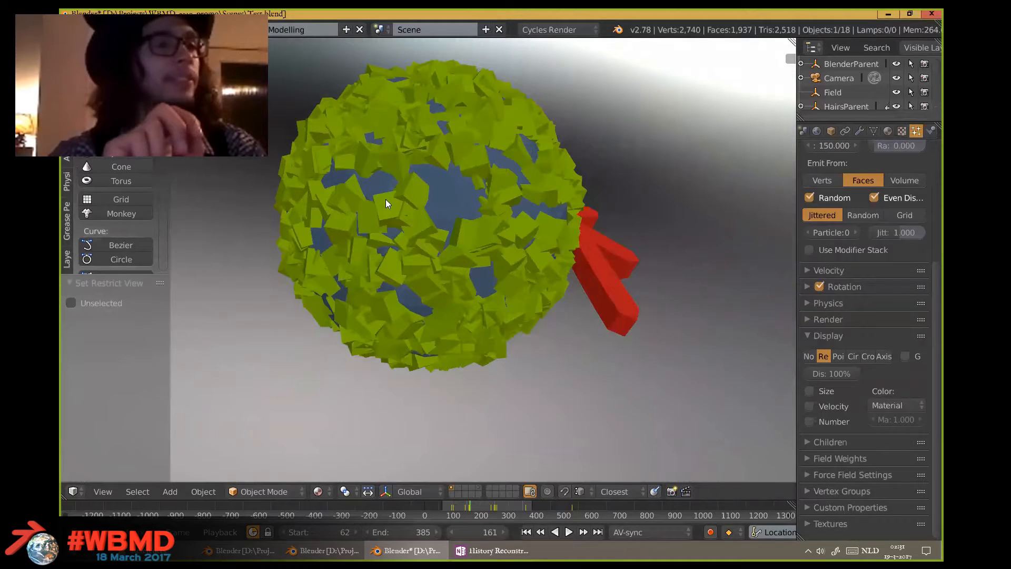
key(Left)
key(Left)
key(Right)
key(Left)
key(Right)
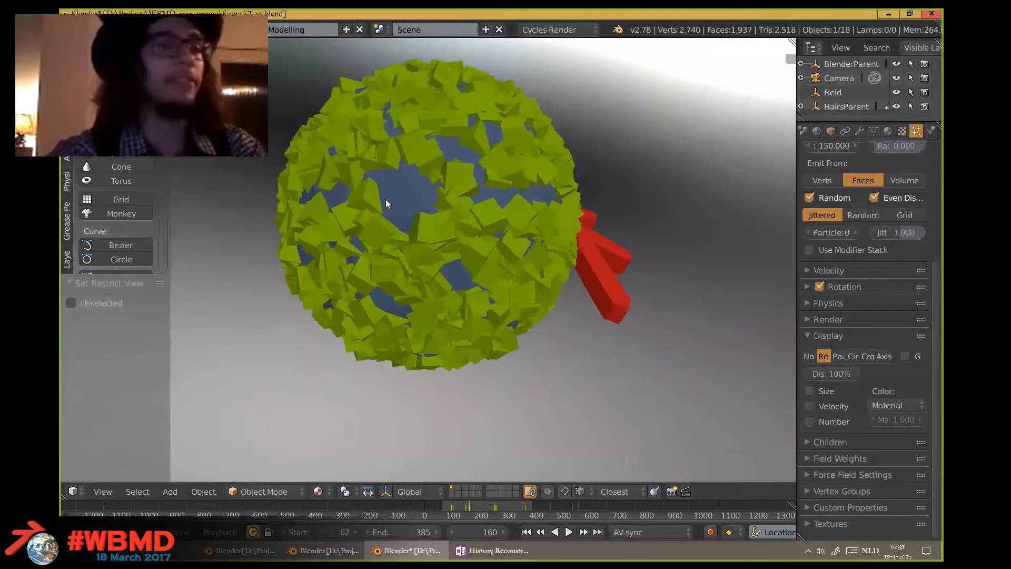
scroll(476, 211, down, 6)
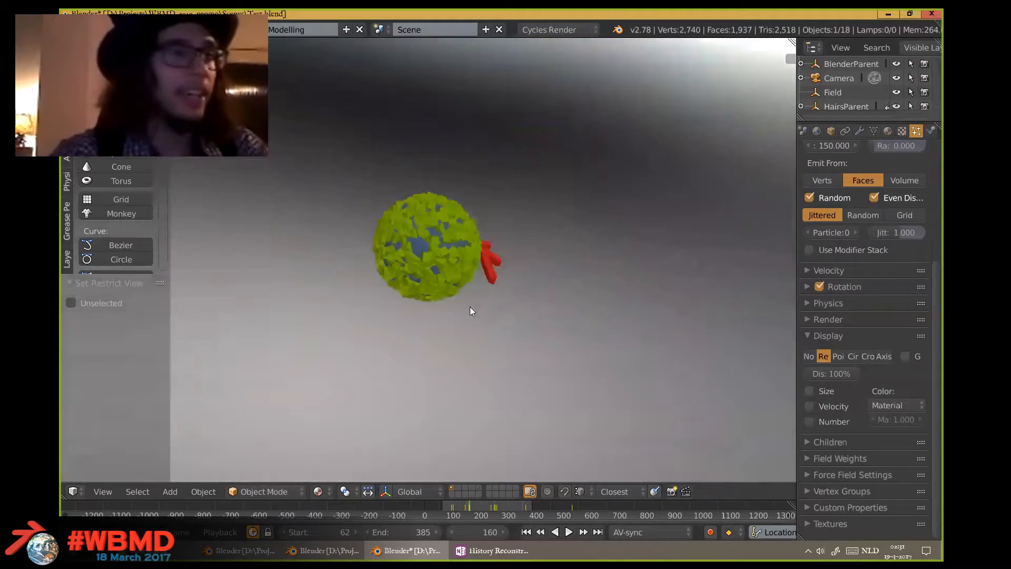
scroll(546, 325, up, 5)
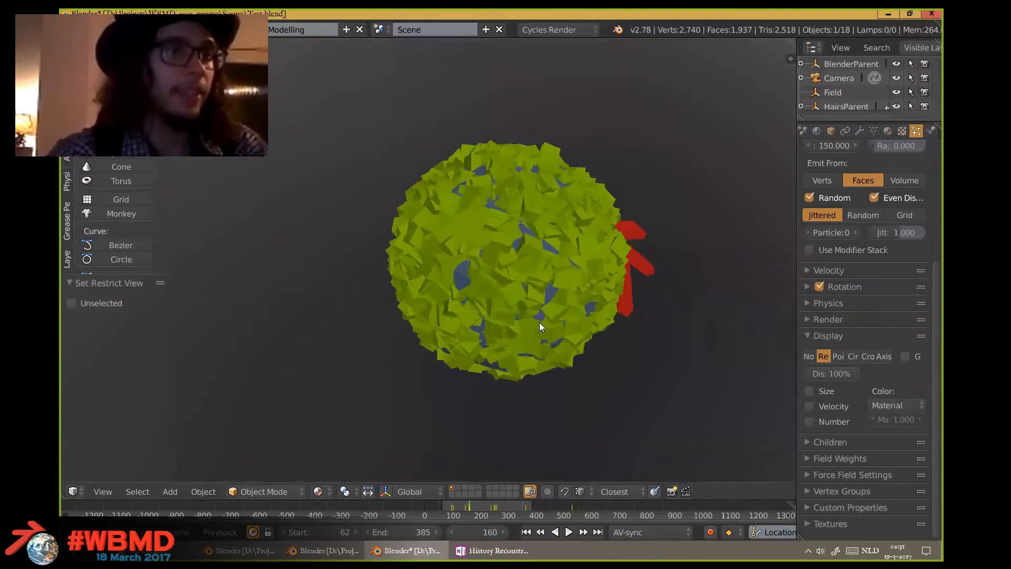
- Switch to the Texturing screen layout and show the layer holding the source cubes for the particles
key(ctrl+Right)
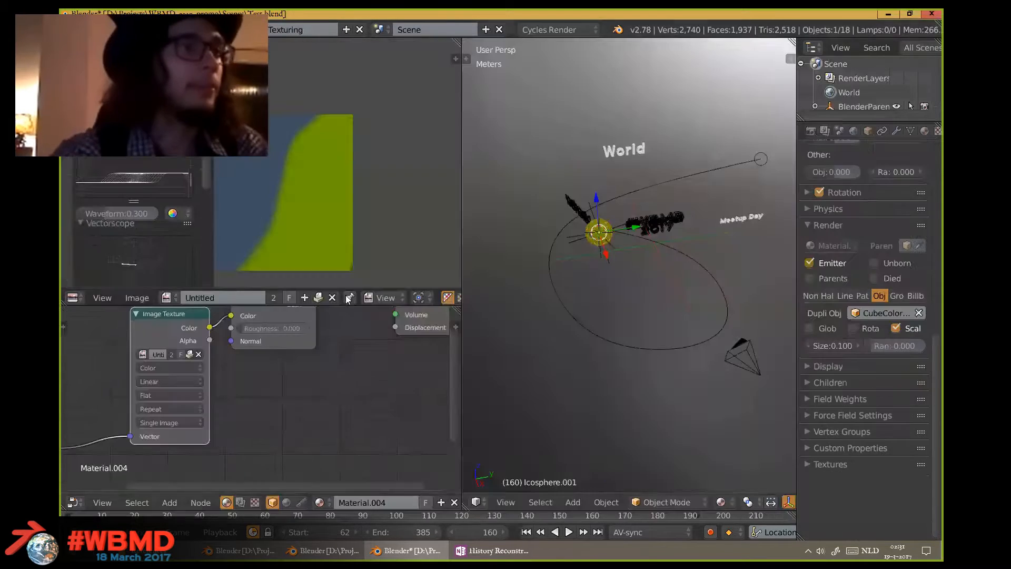
scroll(632, 319, down, 5)
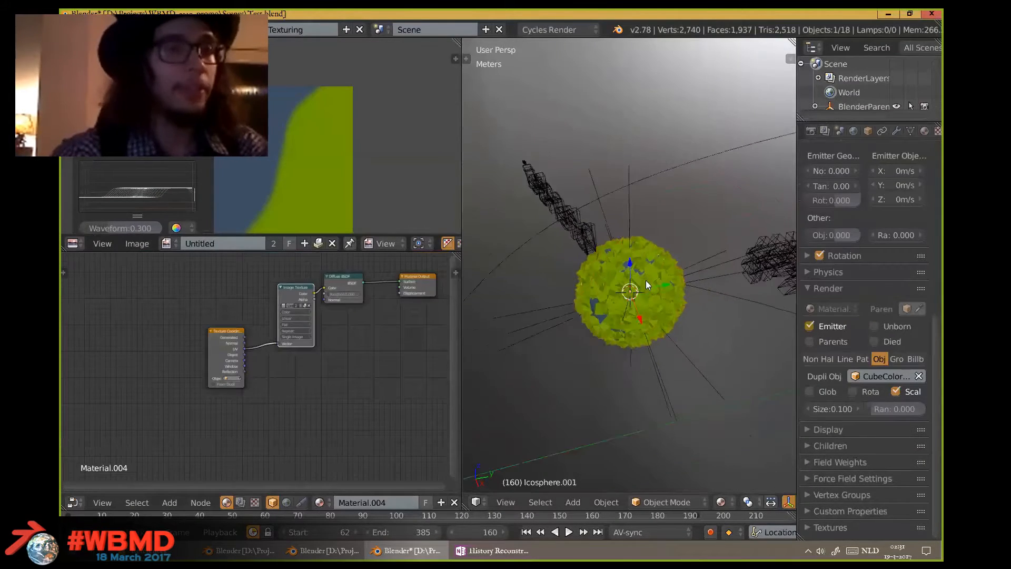
key(2)
scroll(748, 501, down, 6)
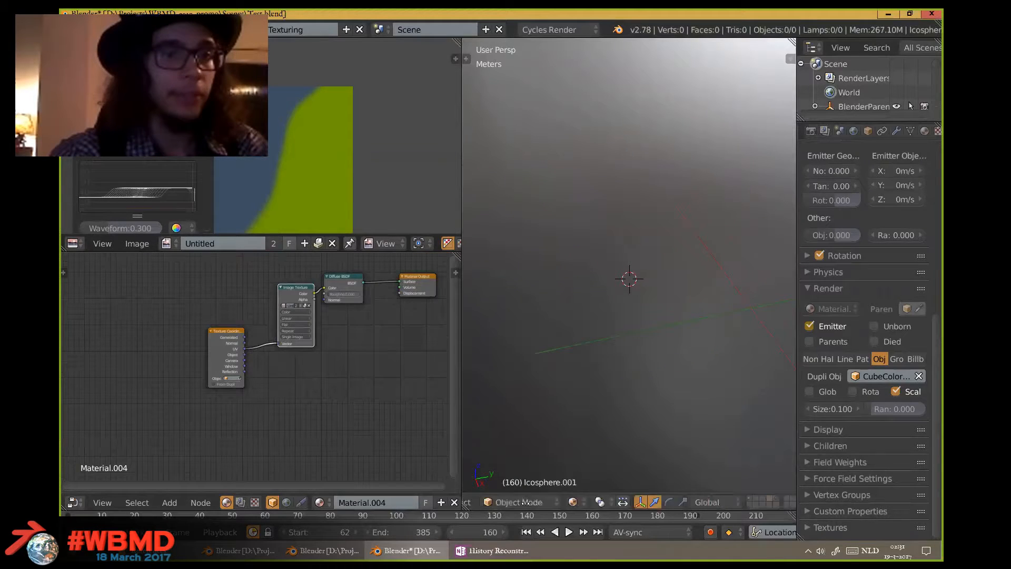
click(716, 497)
scroll(711, 381, up, 1)
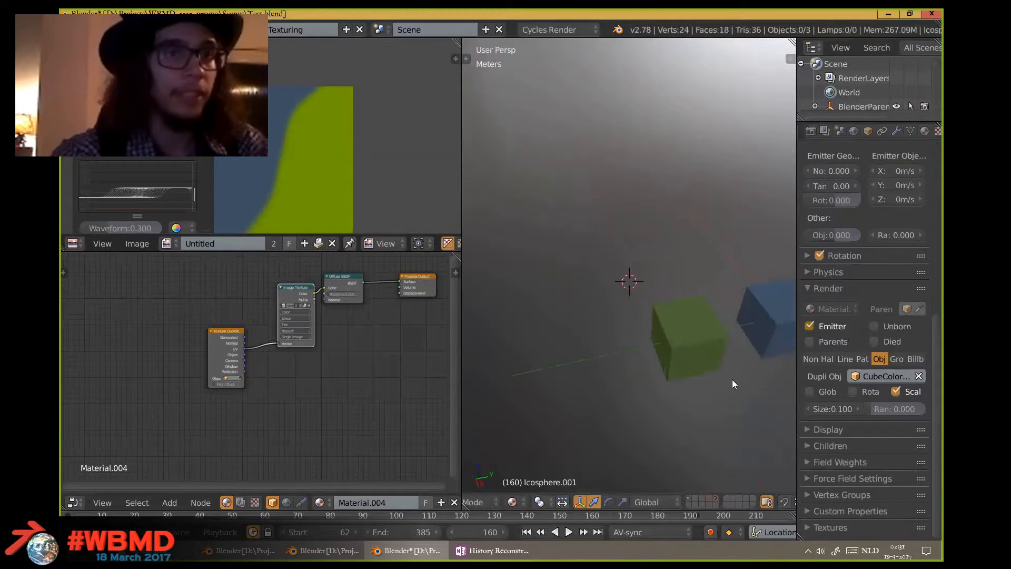
- Select the green cube CubeColored and centre the view on it
shift+middle_drag(732, 380, 601, 298)
scroll(599, 296, down, 1)
right_click(521, 236)
key(KP_Decimal)
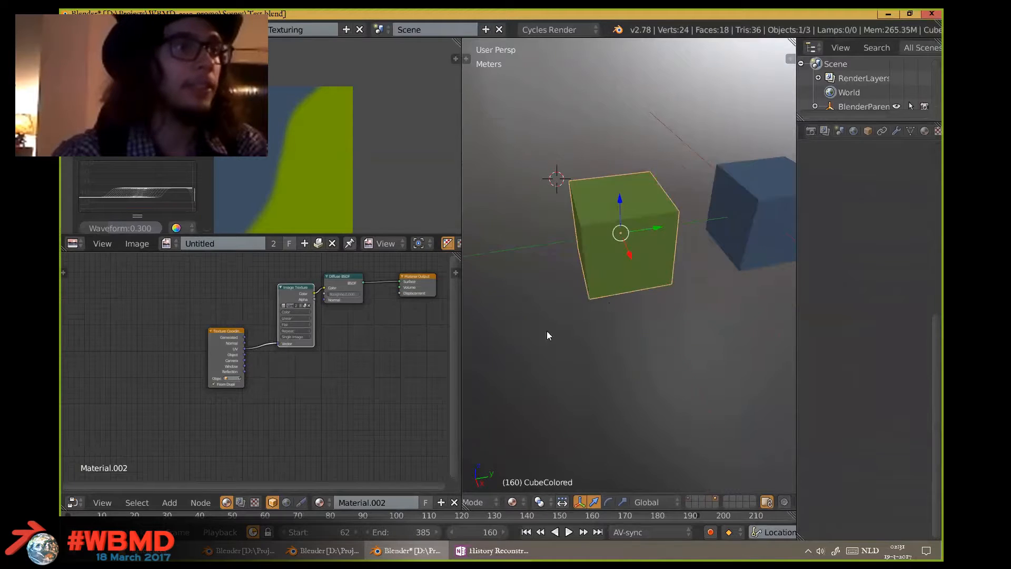
- Move the Image Texture node of the cube's material slightly away from the Diffuse BSDF node and examine its blue-green image
scroll(311, 413, up, 1)
scroll(310, 413, up, 5)
middle_drag(319, 289, 289, 314)
scroll(264, 347, up, 2)
middle_drag(307, 254, 295, 283)
drag(295, 285, 281, 286)
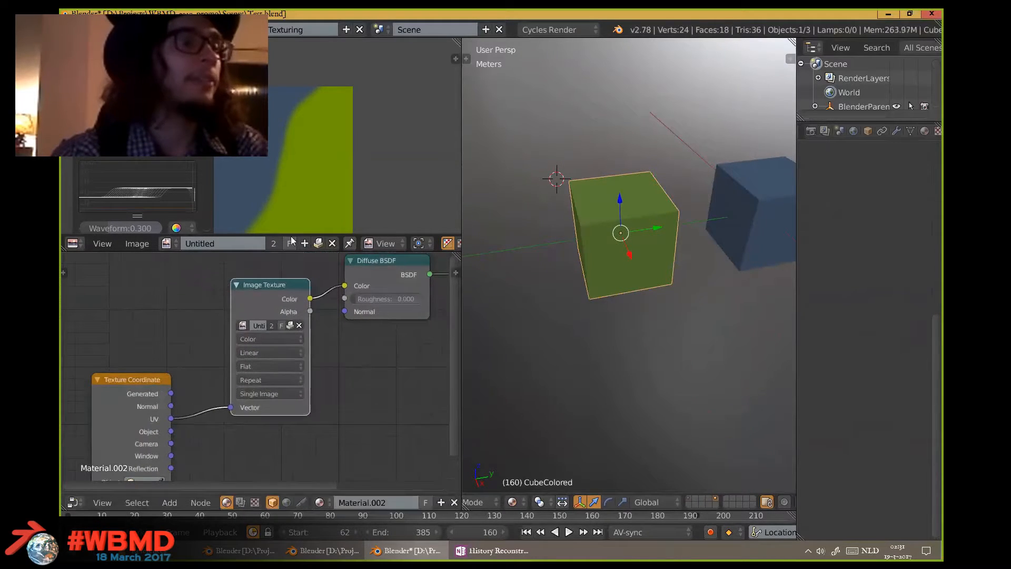
middle_drag(300, 194, 316, 158)
middle_drag(301, 223, 314, 200)
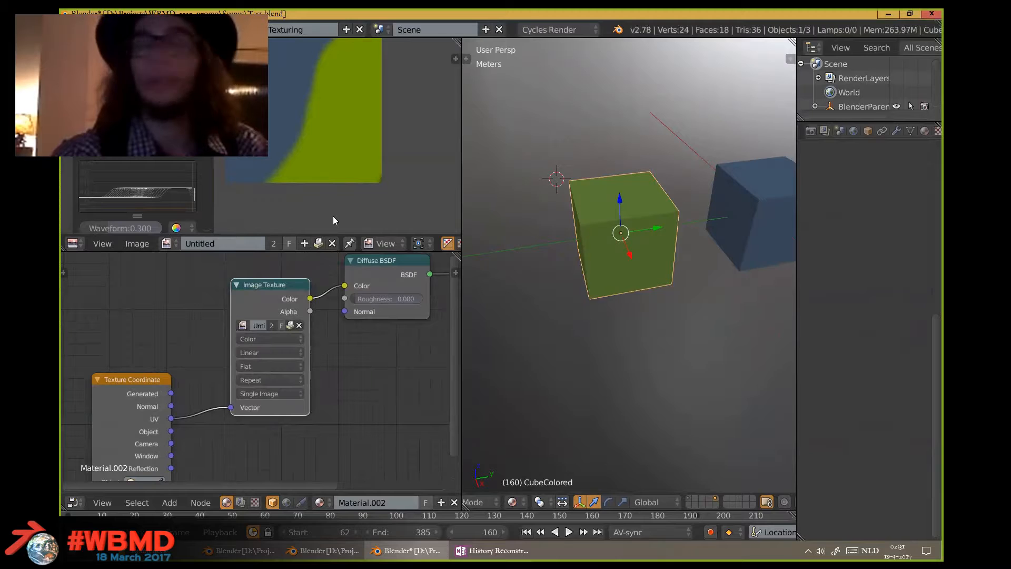
middle_drag(270, 104, 285, 115)
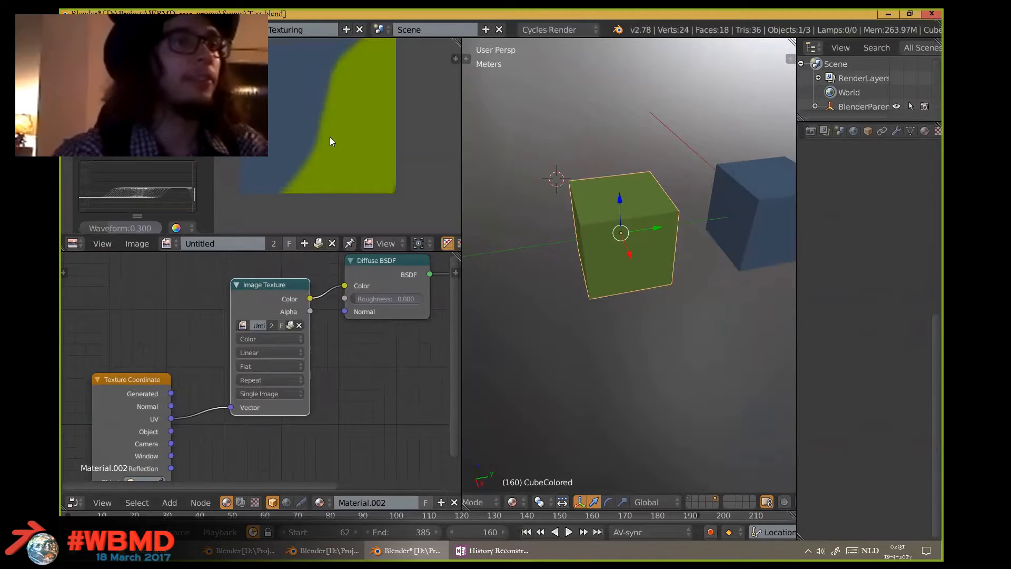
- Move the Texture Coordinate node up a little and examine its From Dupli option, the UV connection and the colour image
middle_drag(222, 354, 259, 333)
middle_drag(178, 328, 175, 285)
drag(177, 317, 177, 296)
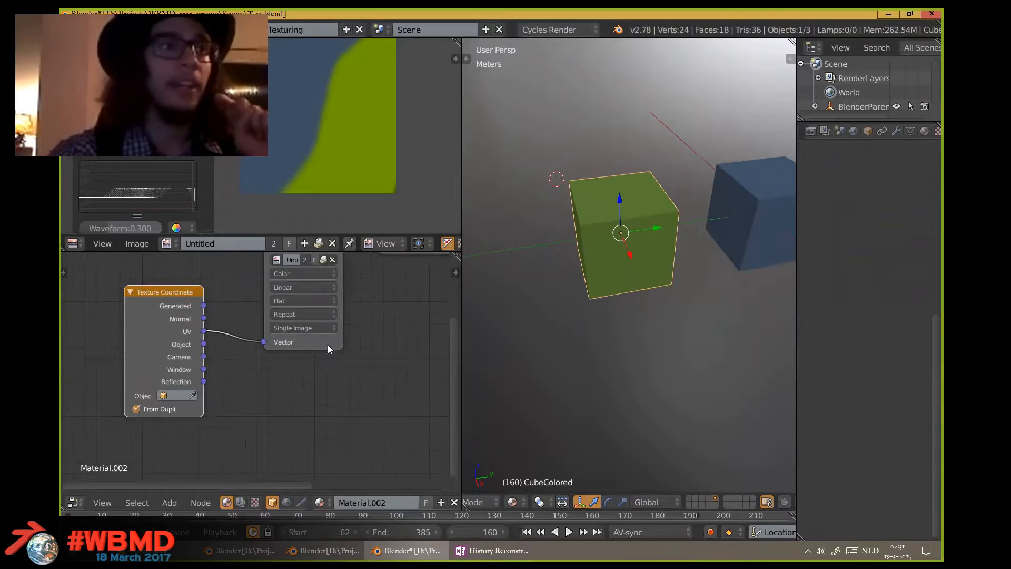
middle_drag(363, 140, 352, 172)
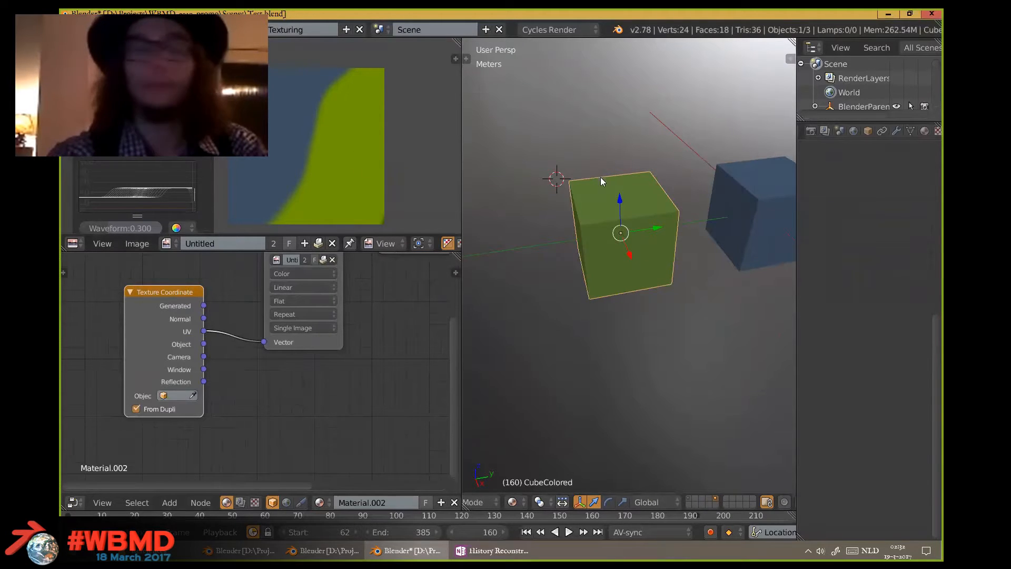
- Show the first layer with the globe again and set the 3D viewport shading to Rendered
key(1)
middle_drag(683, 204, 644, 338)
shift+middle_drag(598, 223, 658, 271)
scroll(672, 316, up, 4)
scroll(659, 325, up, 2)
mouse_move(621, 271)
shift+middle_down()
mouse_move(659, 325)
mouse_move(654, 343)
mouse_move(634, 318)
mouse_move(649, 419)
mouse_move(620, 449)
mouse_move(579, 434)
shift+middle_up()
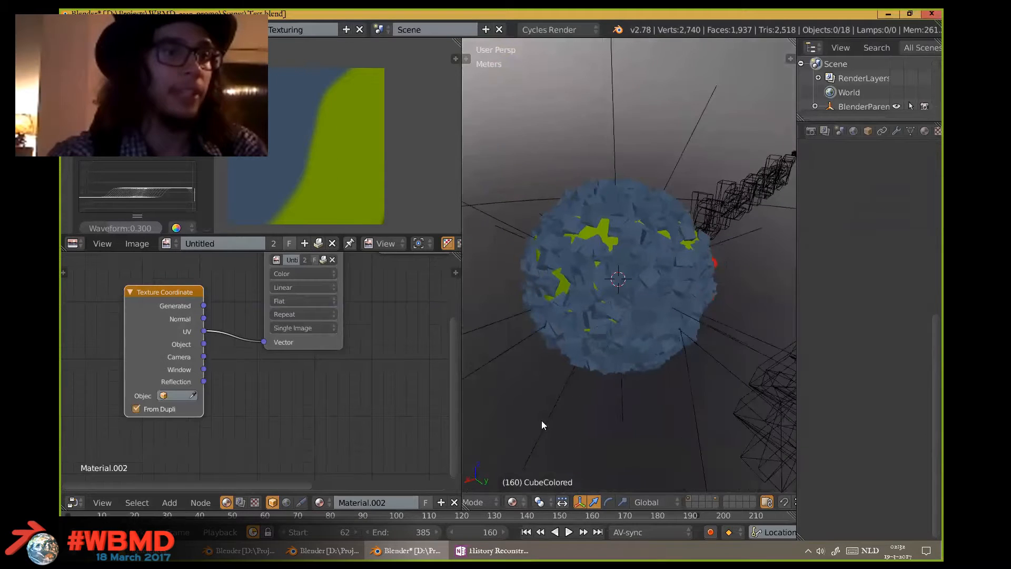
click(512, 501)
click(548, 408)
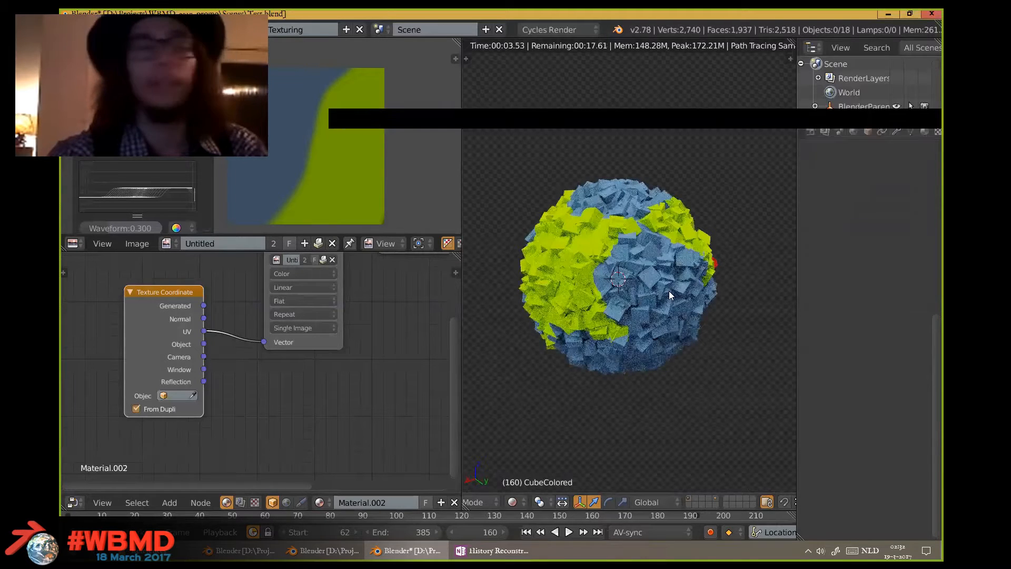
- Examine the rendered globe from several angles and distances to see how its cubes take their colours from the image
middle_drag(662, 303, 660, 306)
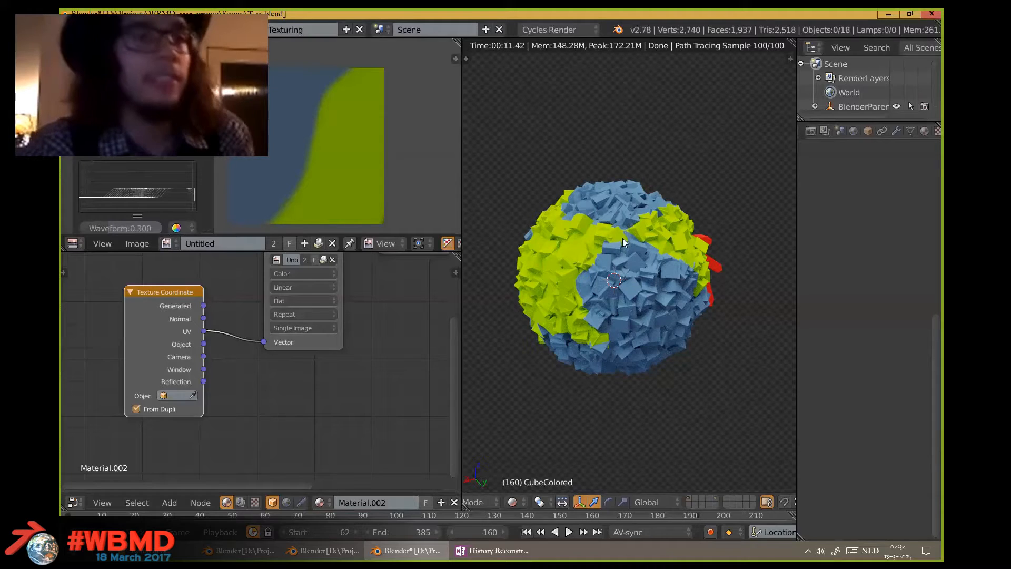
scroll(623, 253, down, 3)
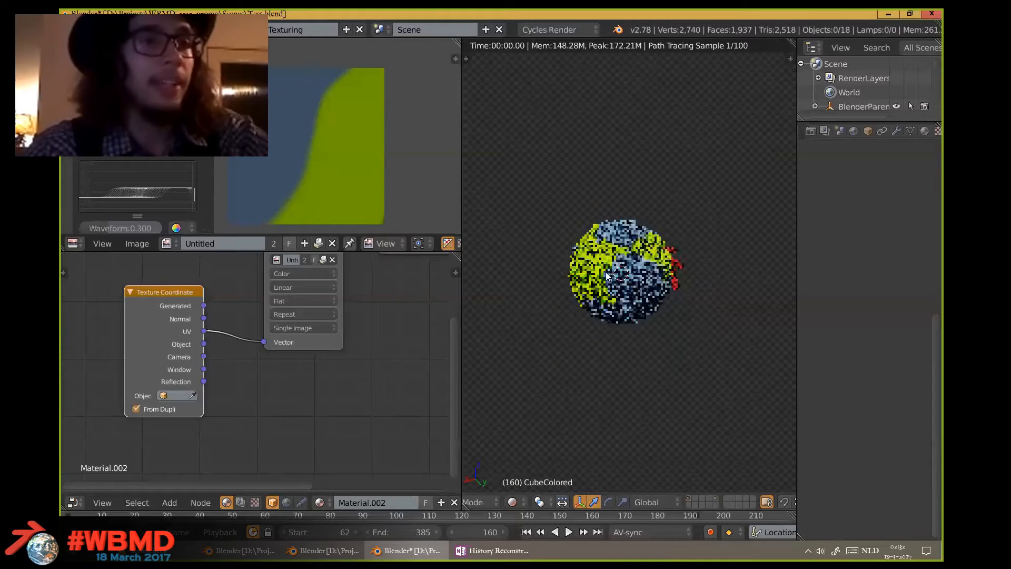
scroll(626, 263, up, 4)
middle_drag(641, 277, 611, 286)
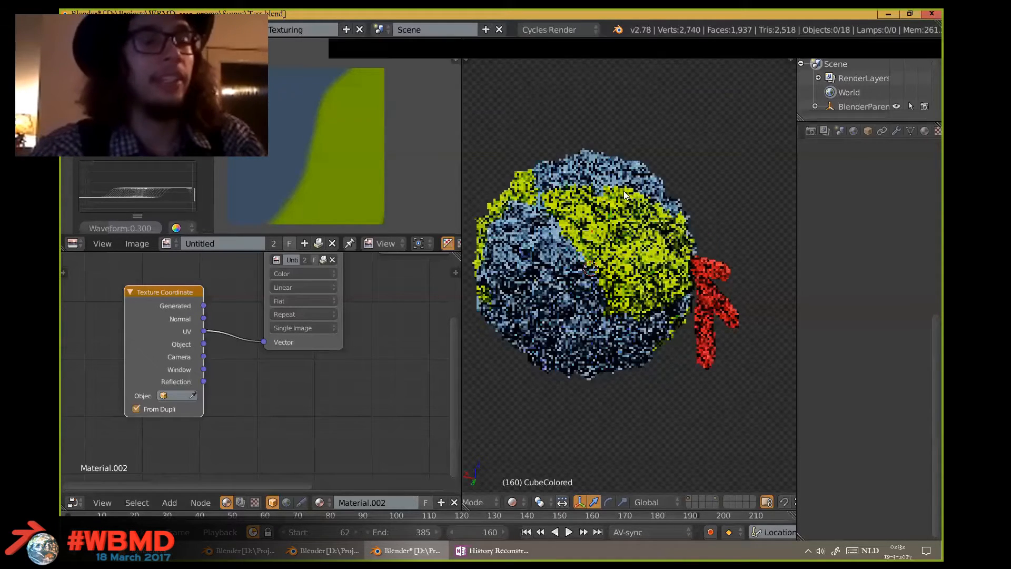
middle_drag(603, 244, 608, 258)
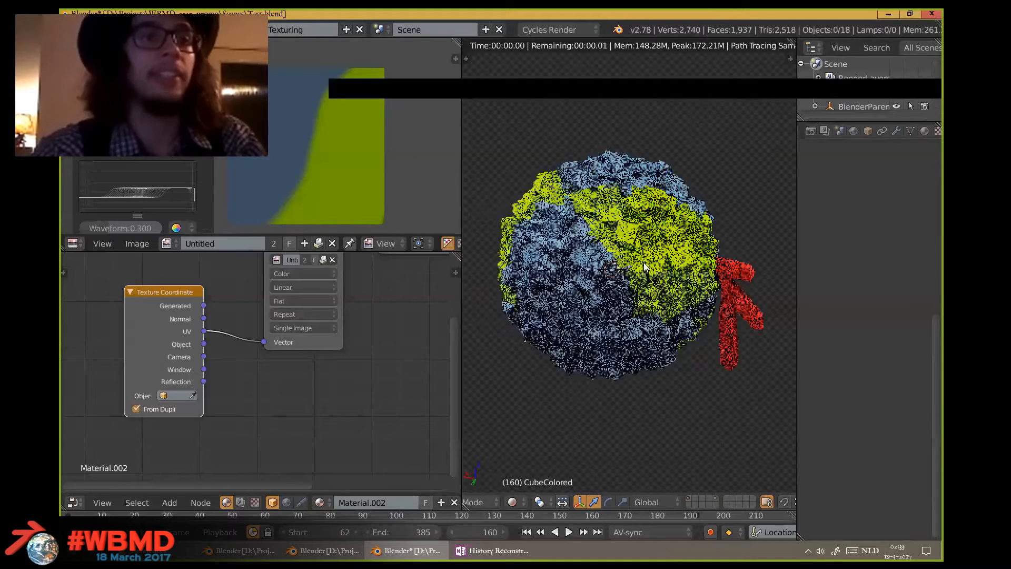
scroll(639, 272, down, 3)
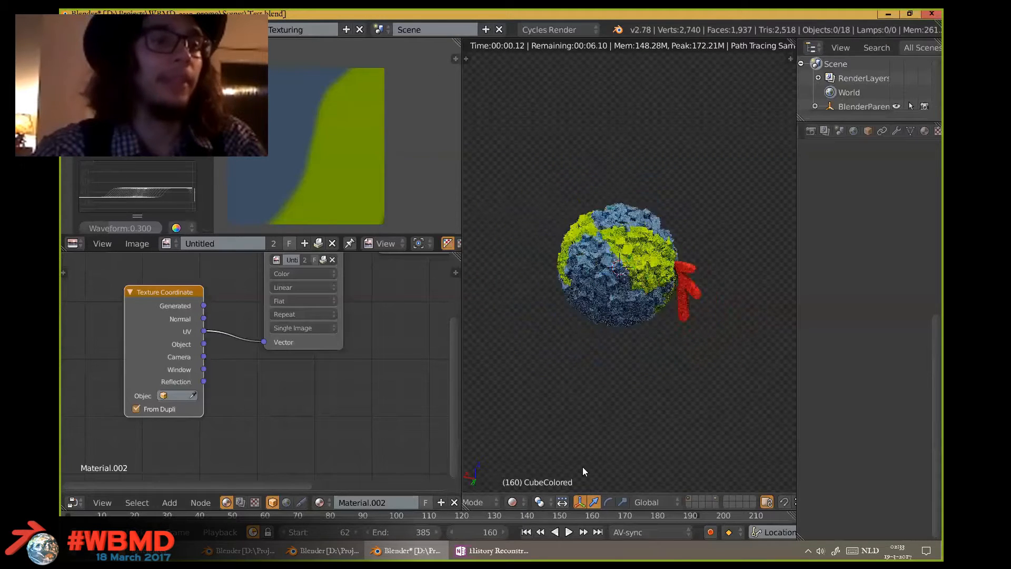
- Step back and forth through frames 159 to 161 to compare the rendered globe's cubes and the red logo part
key(Left)
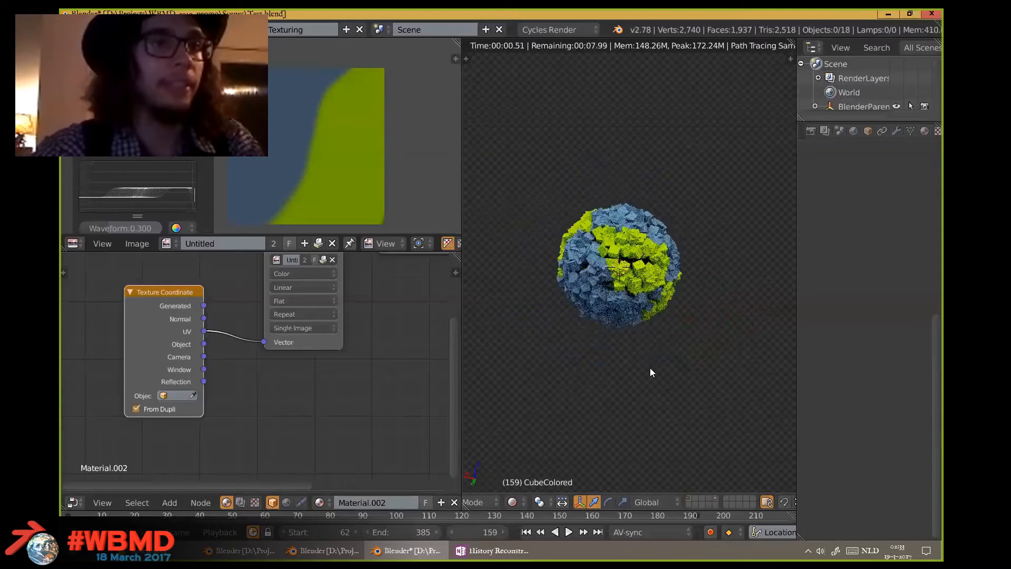
key(Right)
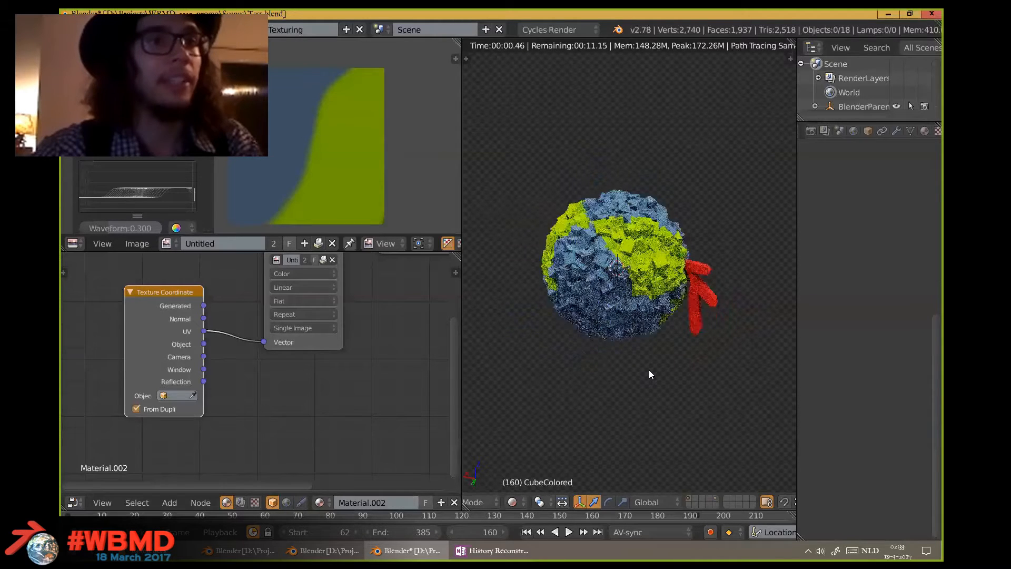
key(Left)
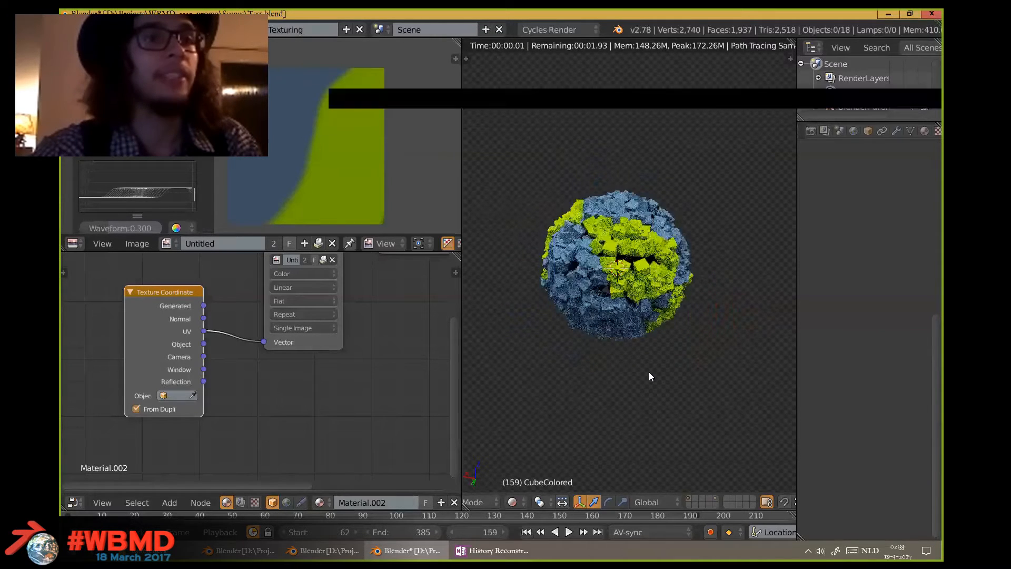
key(Right)
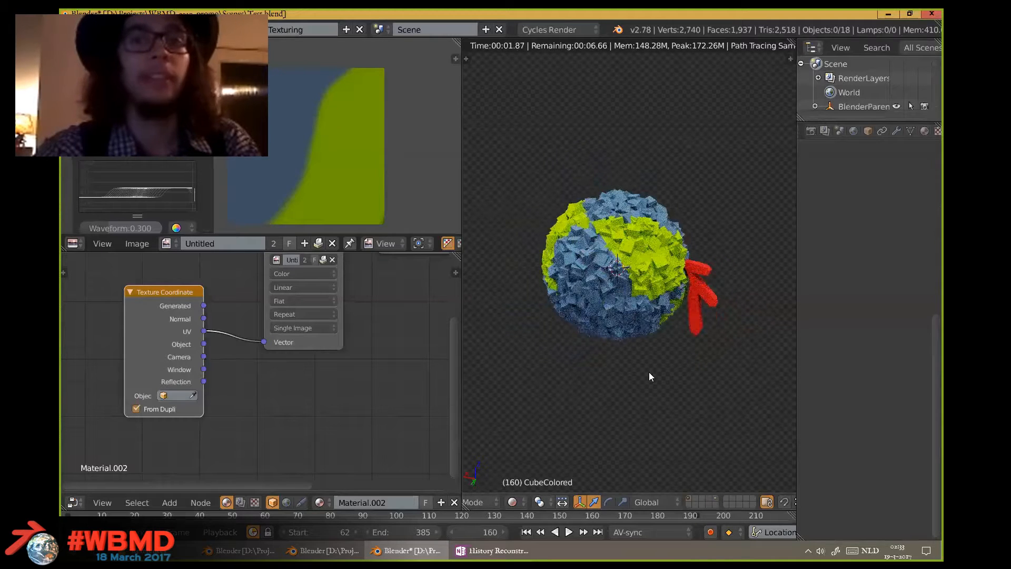
key(Left)
key(Right)
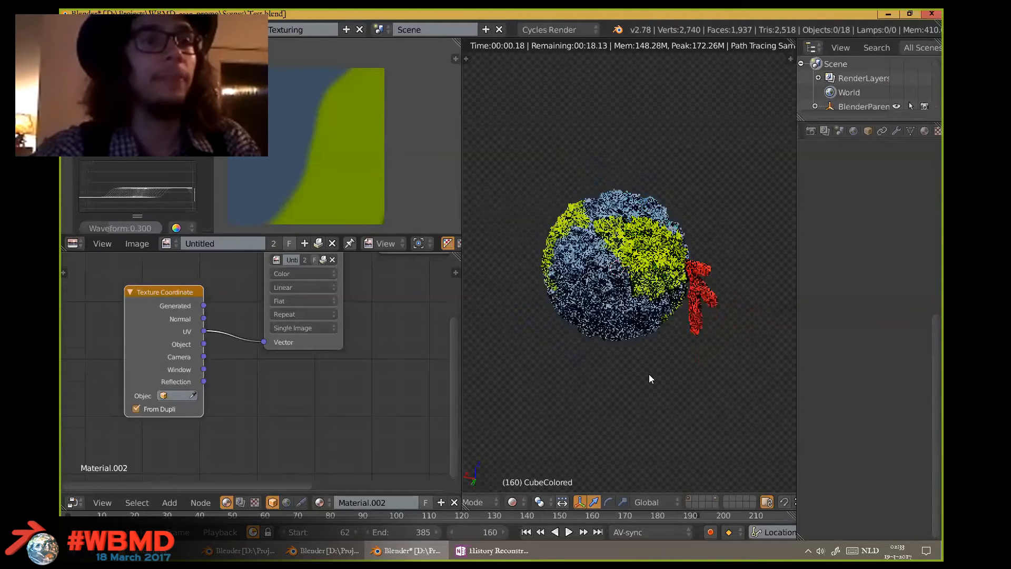
key(Right)
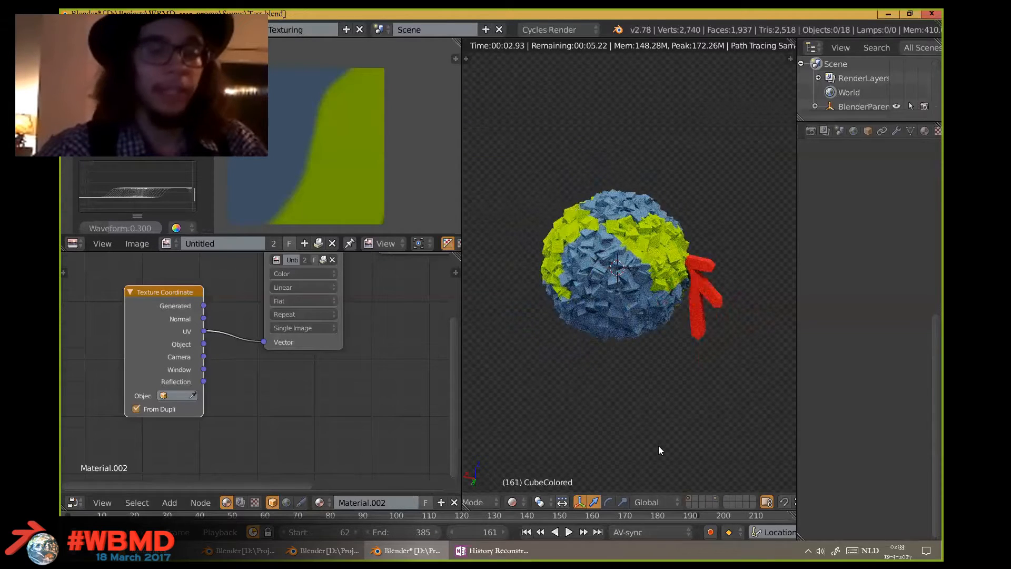
- Leave the rendered viewport shading and play part of the logo animation in the Modelling screen layout
key(z)
key(shift+z)
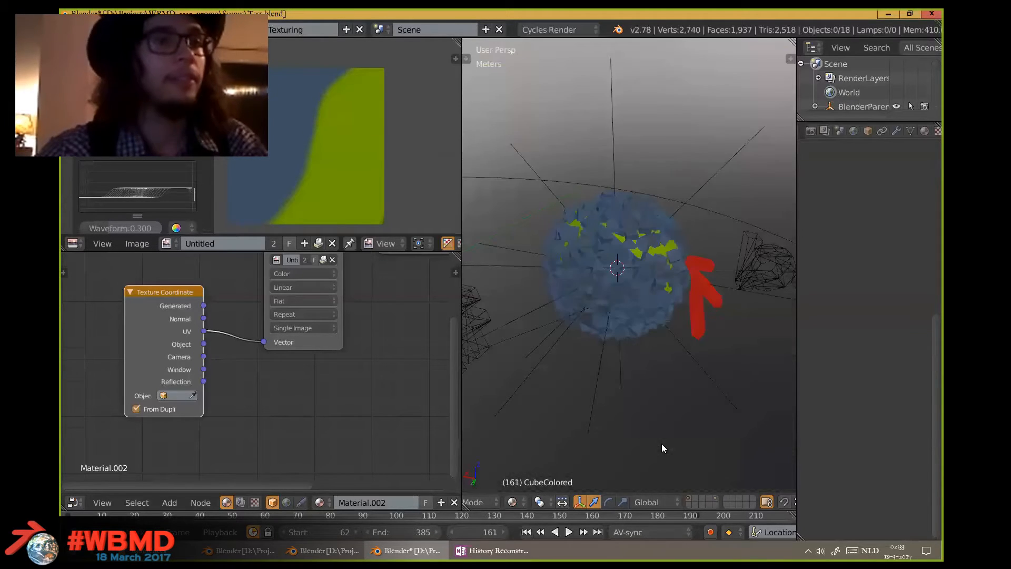
key(ctrl+Left)
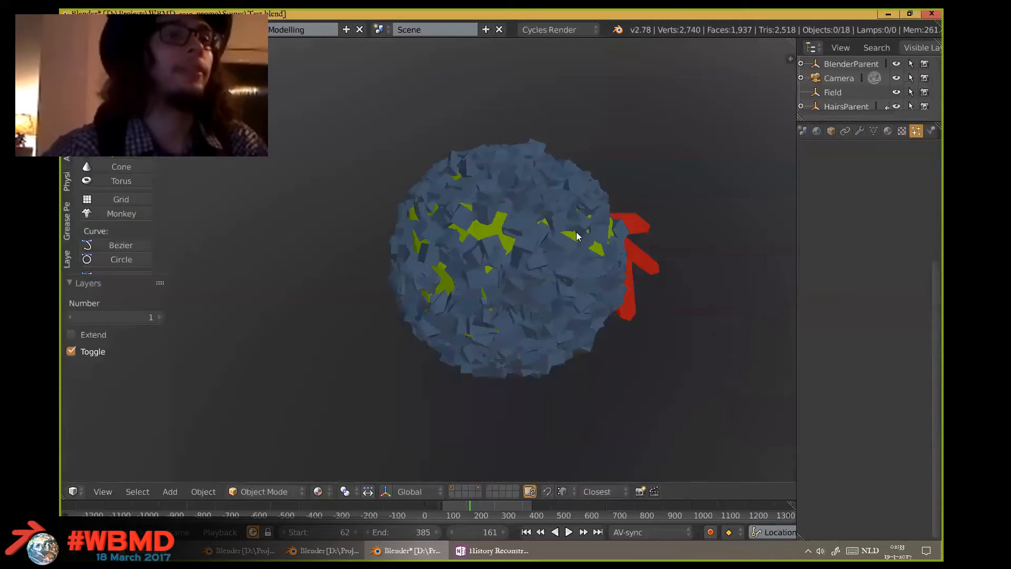
scroll(577, 236, down, 5)
key(alt+a)
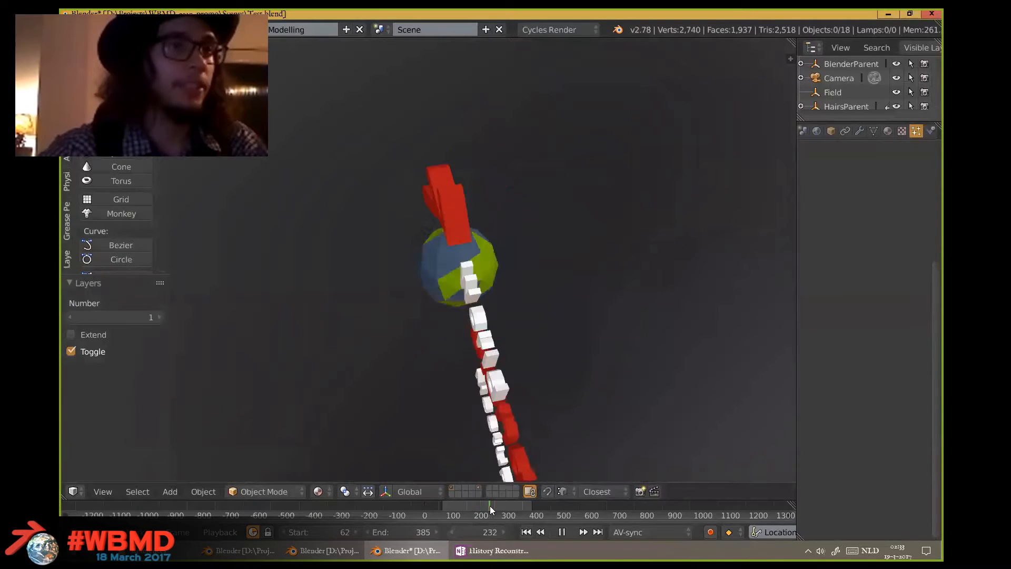
key(alt+a)
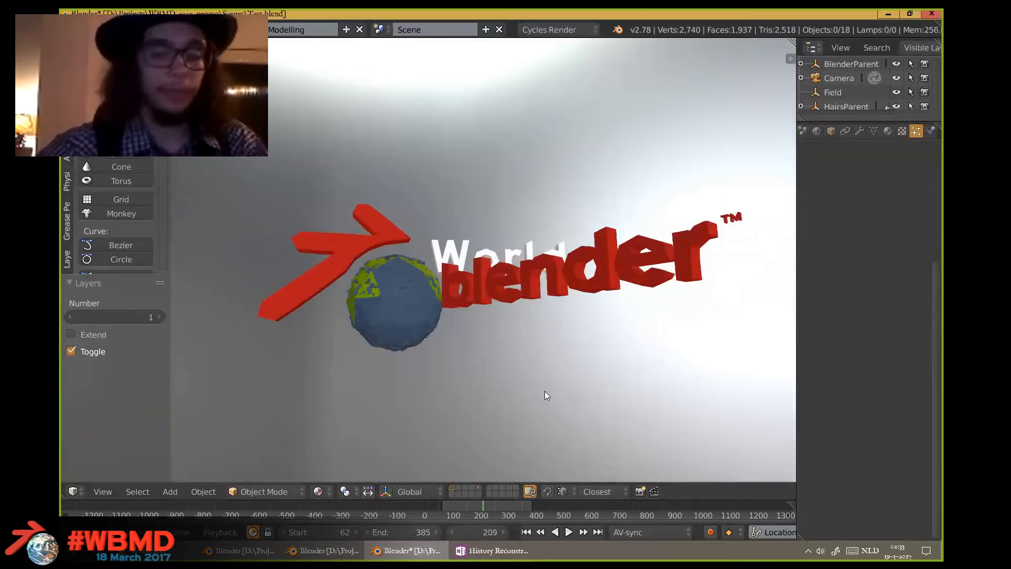
- Switch to the Animating screen layout, view the logo up close and select the BlenderParent empty
key(ctrl+Right)
key(ctrl+Right)
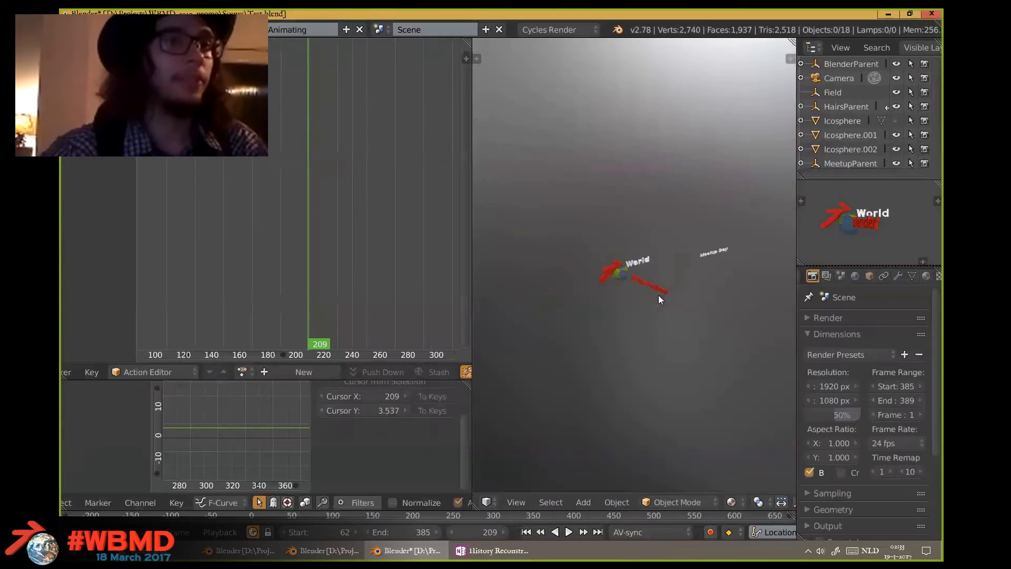
scroll(653, 301, up, 3)
scroll(617, 400, up, 6)
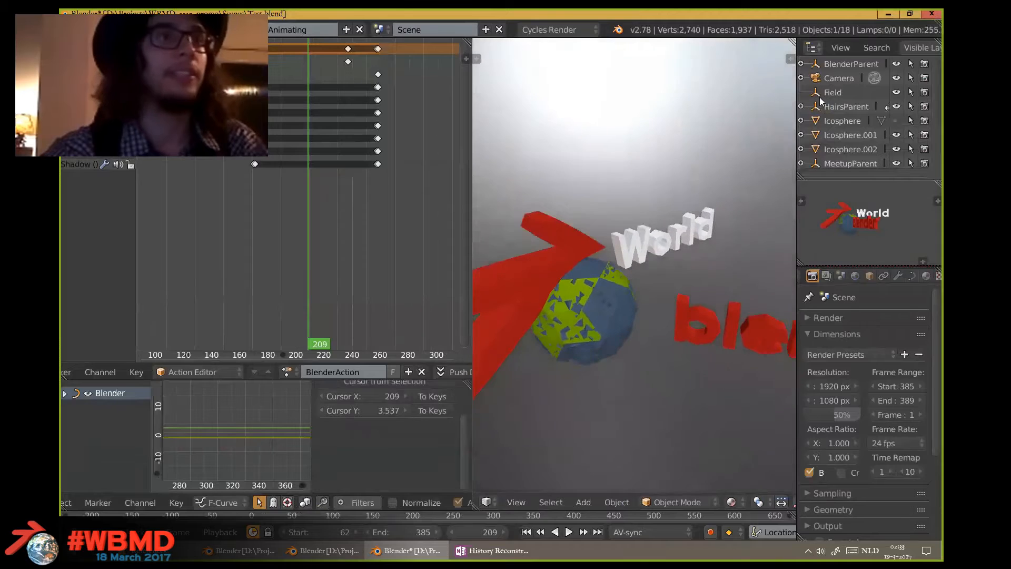
click(826, 64)
- Turn off Only Render in the 3D viewport's display settings to reveal the empties, guide curve and wireframe helpers
key(n)
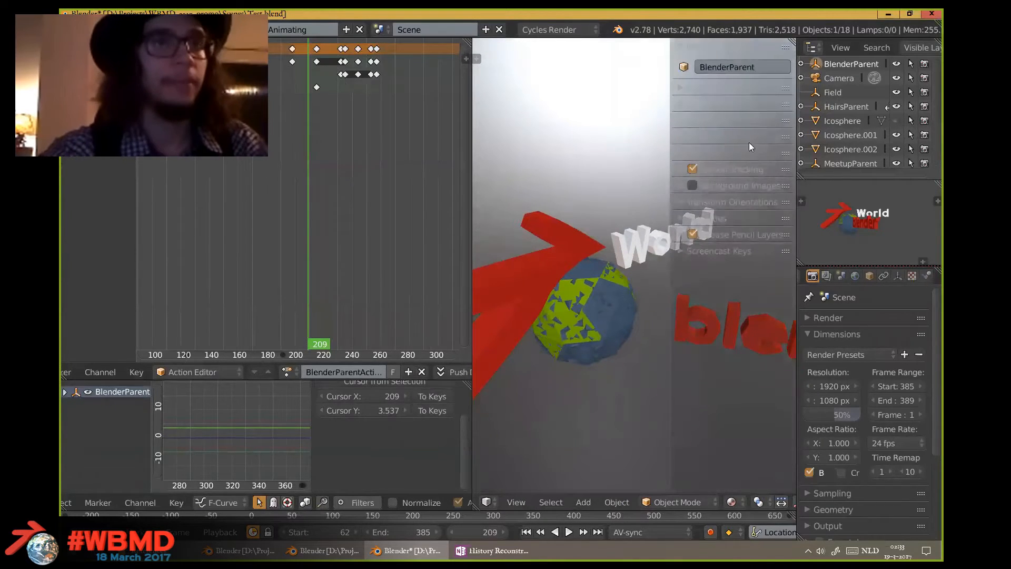
click(708, 85)
click(709, 86)
click(704, 122)
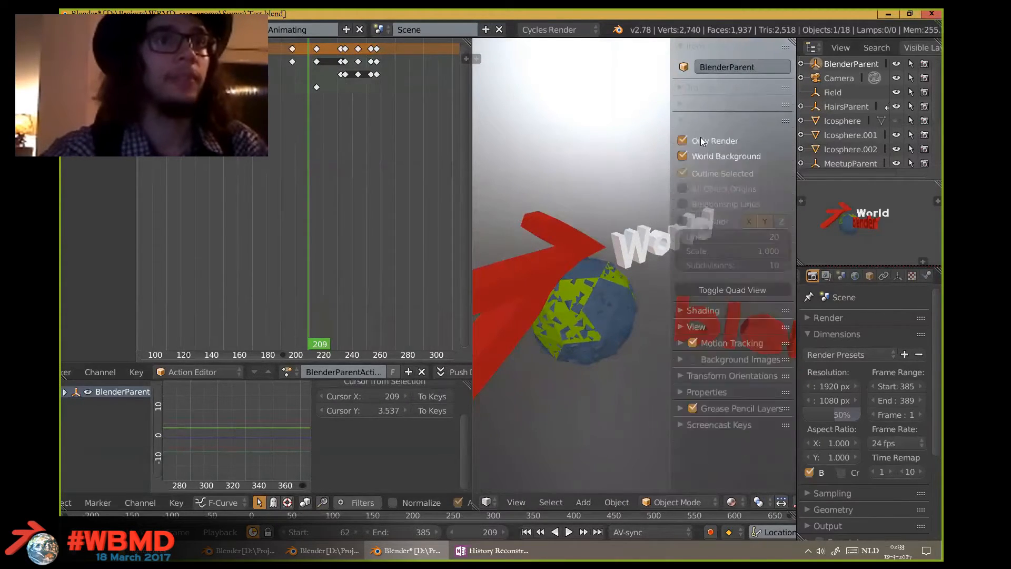
click(699, 137)
click(696, 127)
key(g)
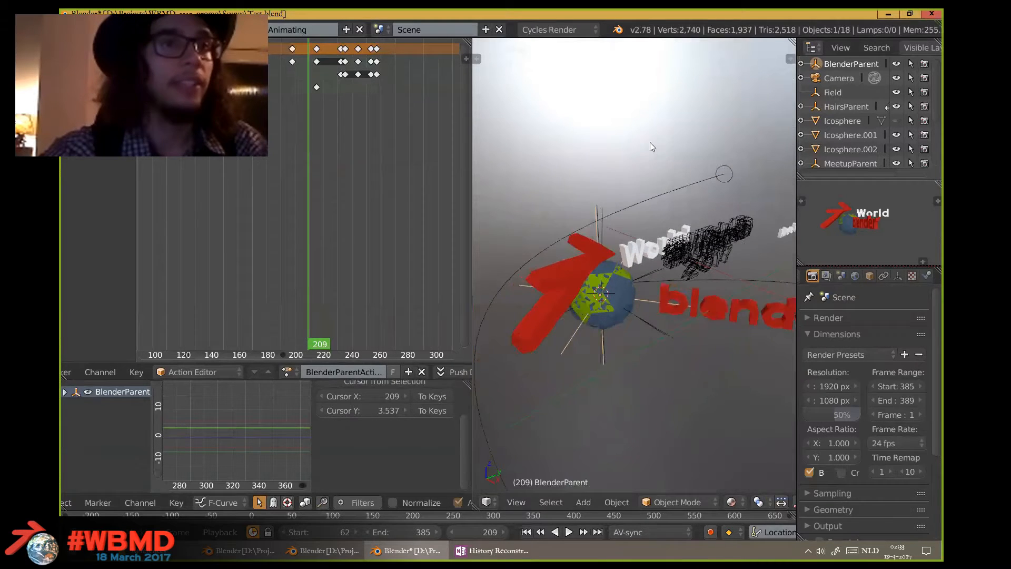
key(Escape)
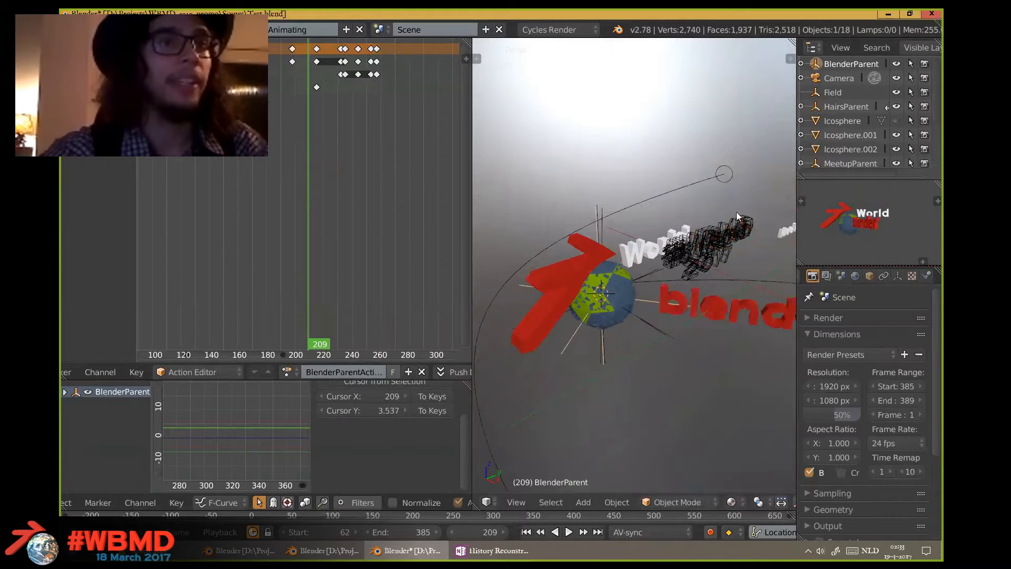
- Scrub the animation back to frame 183, forward to about frame 246 and back to frame 221, examining how the logo parts assemble
key(Right)
key(Right)
key(Right)
key(Right)
scroll(619, 382, down, 2)
middle_drag(619, 379, 628, 372)
key(Left)
key(Left)
key(Left)
key(Left)
key(Left)
key(Left)
key(Left)
key(Left)
key(Left)
key(Left)
key(Left)
key(Left)
key(Left)
key(Left)
key(Left)
key(Left)
key(Left)
key(Left)
key(Left)
key(Left)
key(Left)
key(Left)
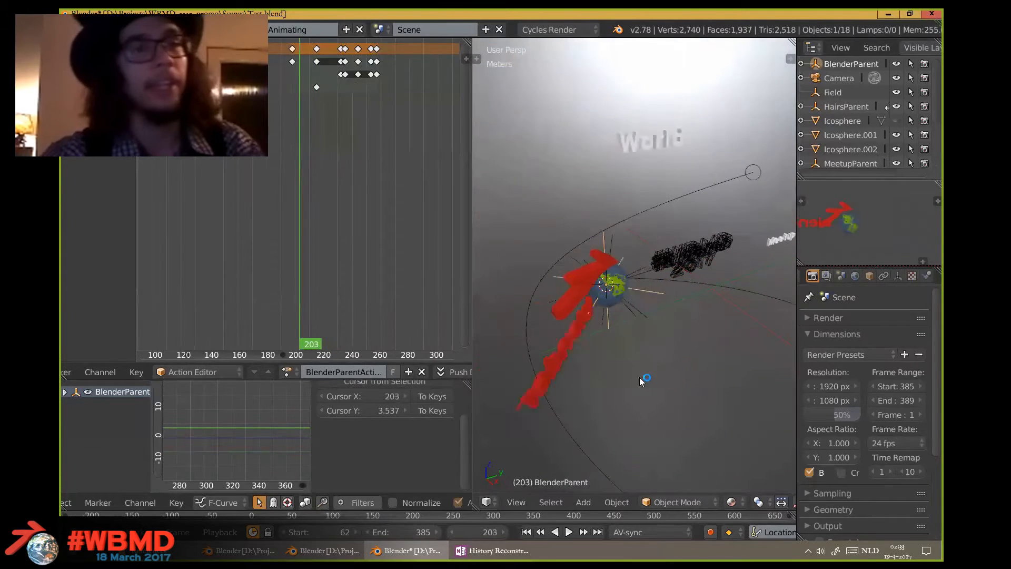
key(Right)
key(Right)
key(Right)
key(Right)
key(Right)
key(Right)
key(Right)
key(Right)
key(Right)
key(Right)
key(Right)
key(Right)
key(Right)
key(Right)
key(Right)
key(Right)
key(Right)
key(Right)
key(Right)
key(Right)
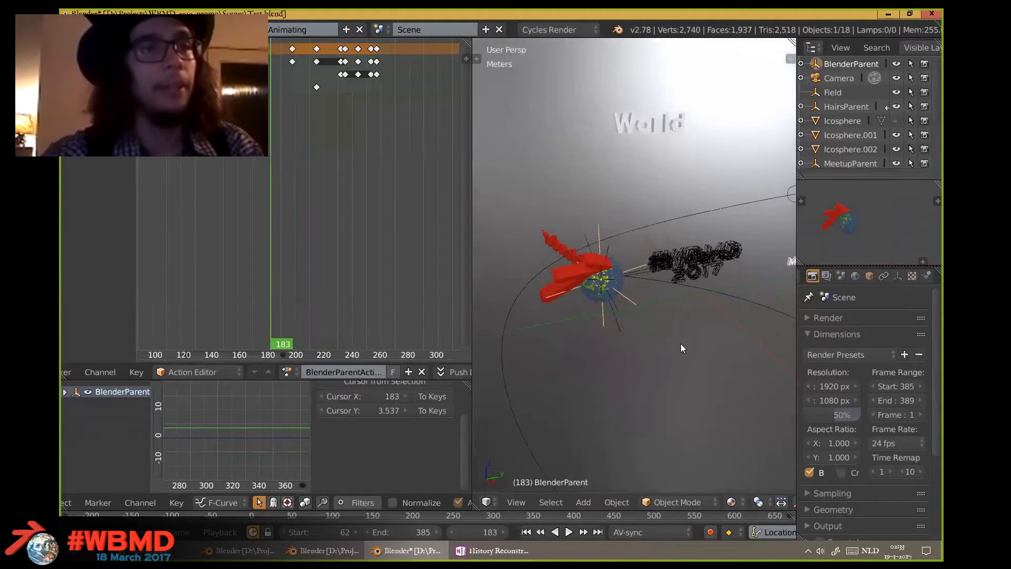
key(Right)
key(Right)
key(Right)
key(Right)
key(Right)
key(Right)
key(Right)
key(Right)
key(Right)
key(Right)
key(Right)
key(Right)
key(Right)
key(Right)
key(Right)
key(Right)
key(Right)
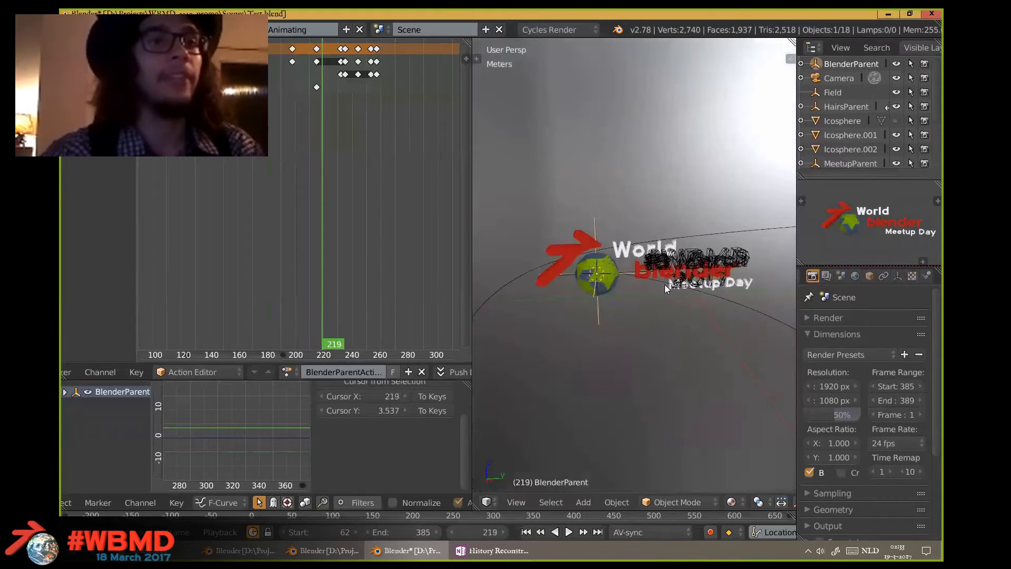
key(Right)
key(Right)
key(Right)
key(Right)
key(Right)
key(Right)
key(Right)
key(Right)
key(Right)
key(Right)
key(Right)
key(Right)
key(Right)
key(Right)
key(Right)
key(Right)
key(Right)
key(Right)
key(Right)
key(Right)
key(Left)
key(Left)
key(Left)
key(Left)
key(Left)
key(Left)
key(Left)
key(Left)
key(Left)
key(Left)
key(Left)
key(Left)
key(Left)
key(Left)
key(Left)
key(Left)
key(Left)
key(Left)
key(Left)
key(Left)
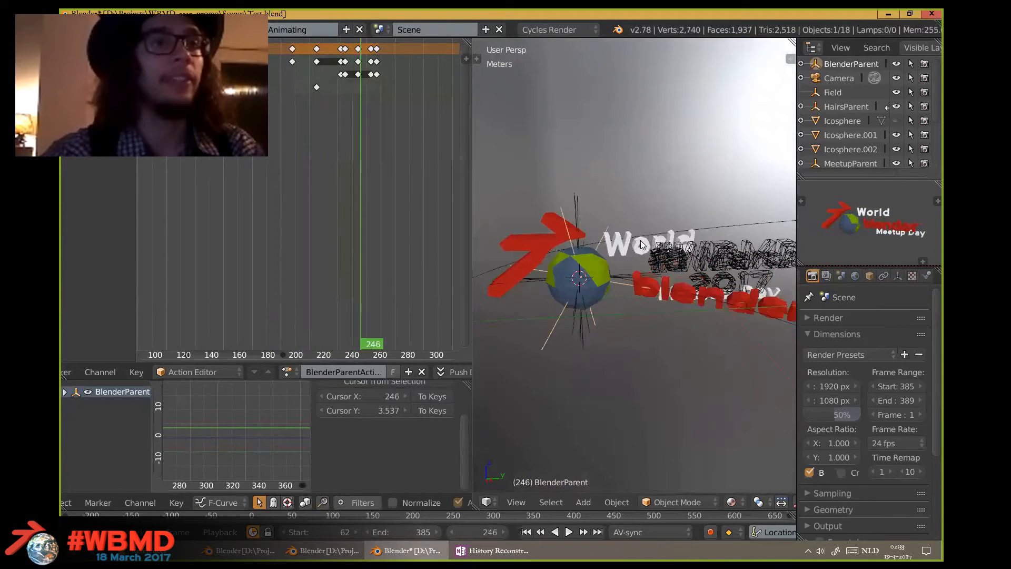
key(Left)
key(Left)
key(Left)
- Select the World text object, expand its animation channels and select its Z Location curve
right_click(636, 238)
middle_drag(331, 447, 342, 472)
middle_drag(240, 437, 278, 436)
scroll(278, 440, down, 4)
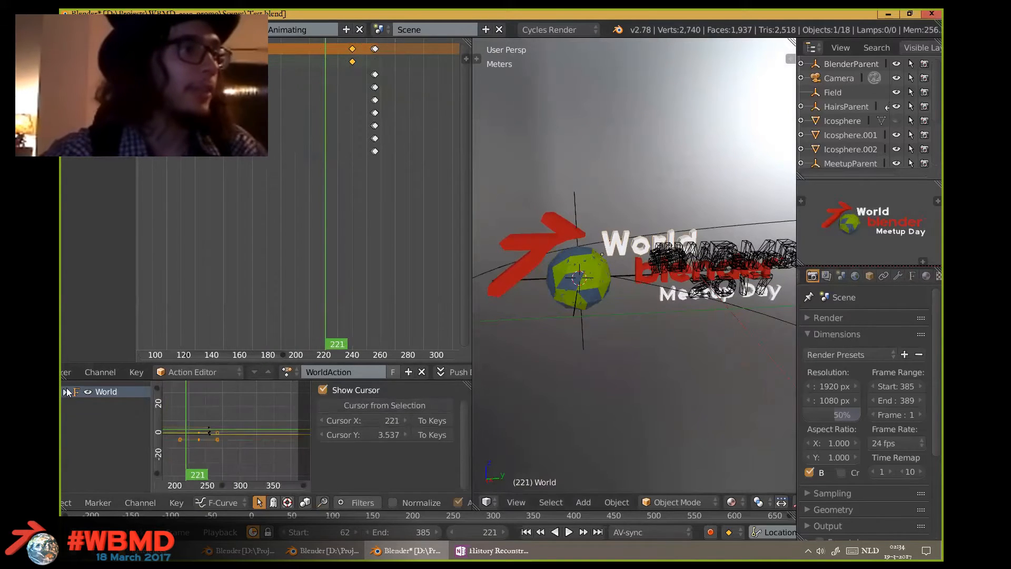
click(67, 391)
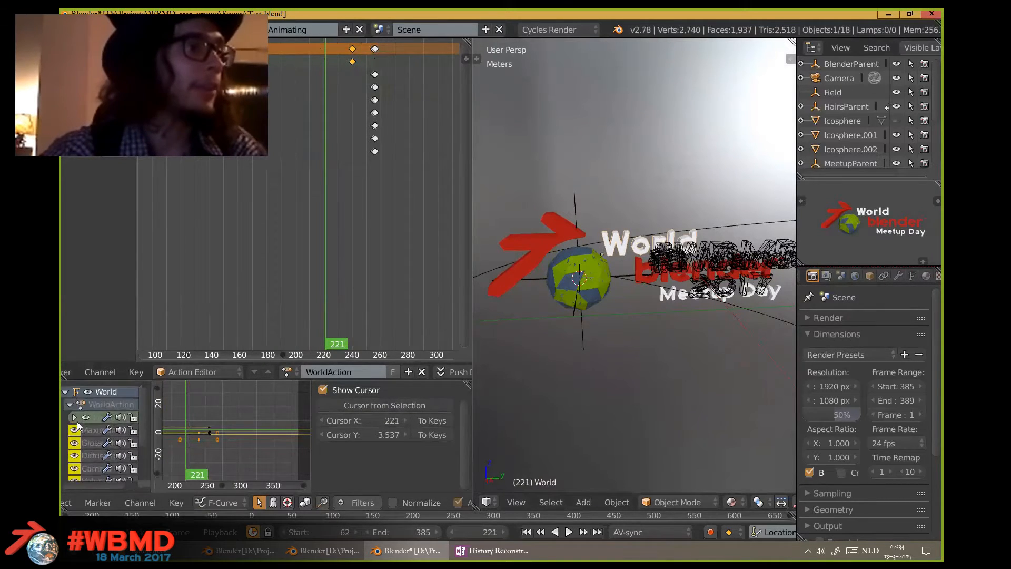
click(74, 417)
click(92, 454)
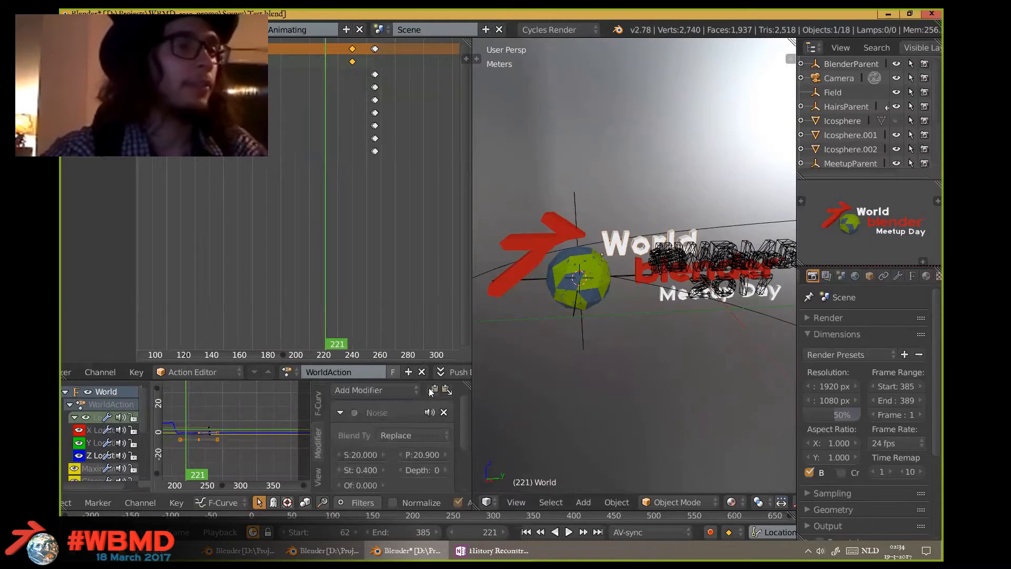
- Enlarge the graph editor and widen its channel list to show the Z Location curve's full Noise modifier settings
drag(436, 370, 436, 213)
drag(473, 305, 495, 308)
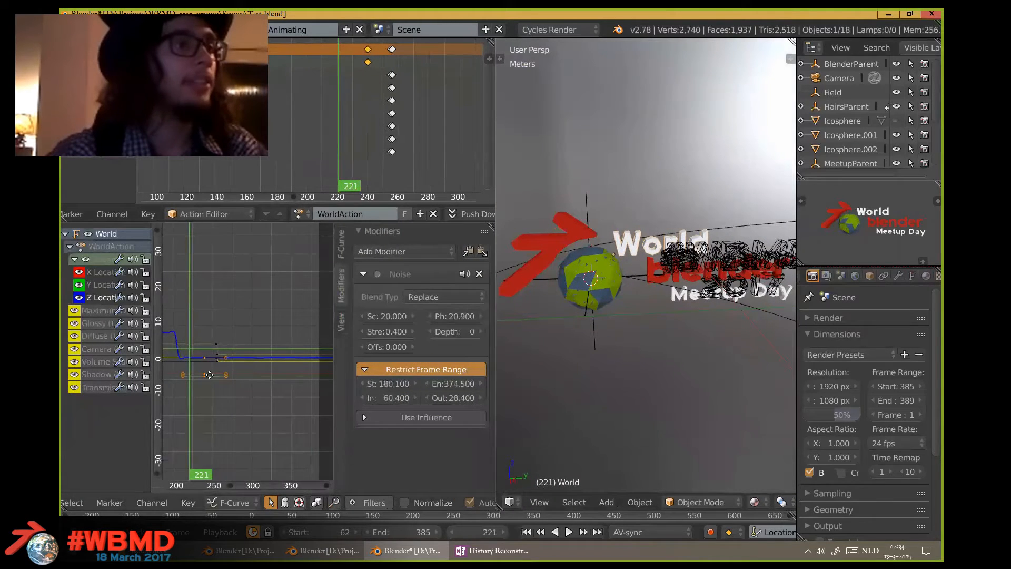
middle_drag(209, 375, 273, 381)
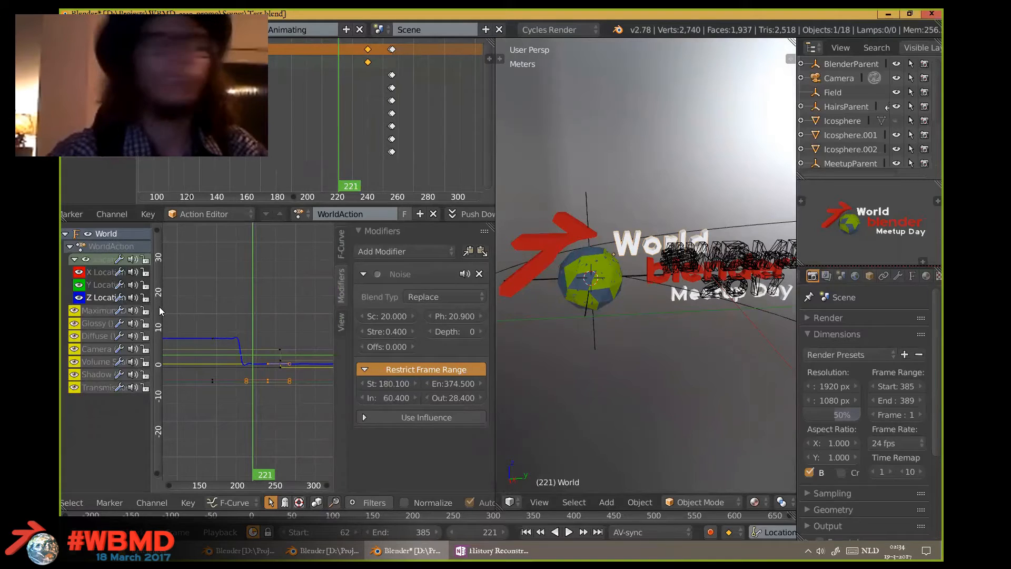
drag(149, 320, 162, 319)
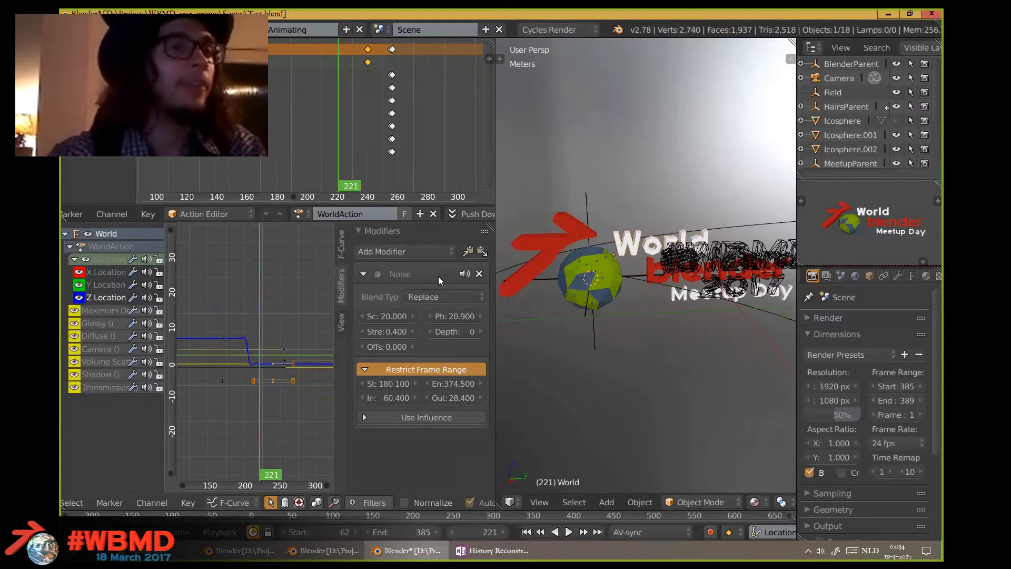
- Set the Phase of the Z Location curve's Noise modifier to 1.000 and inspect the resulting wobble
scroll(279, 382, up, 8)
middle_drag(280, 388, 233, 382)
ctrl+middle_drag(232, 382, 261, 362)
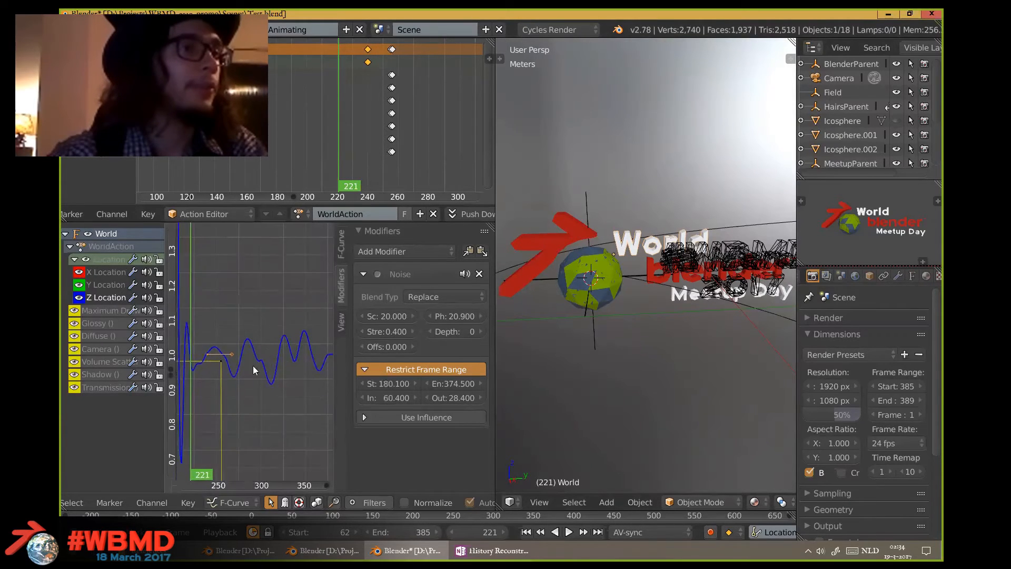
drag(454, 316, 426, 315)
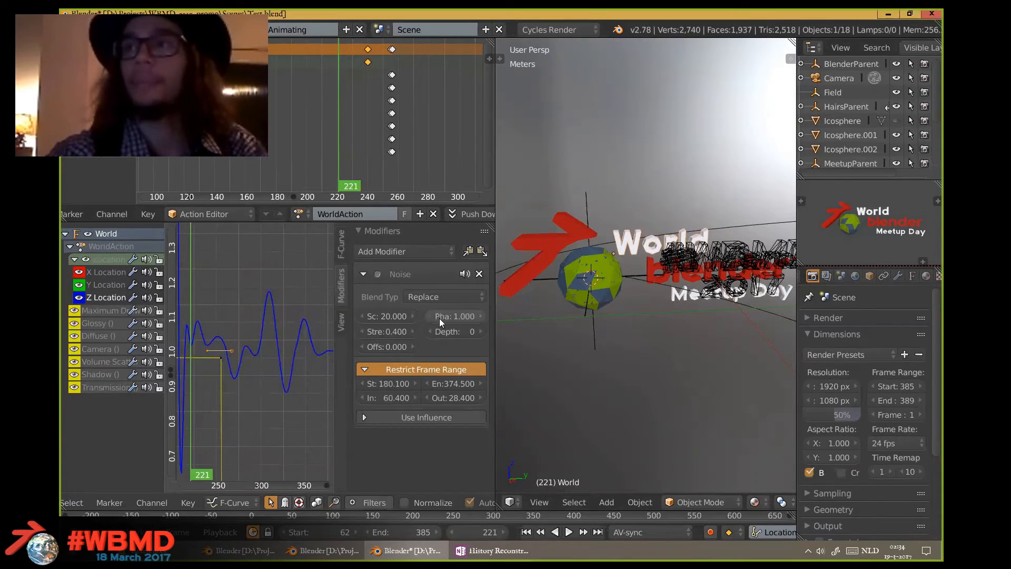
scroll(267, 361, down, 1)
scroll(267, 360, down, 2)
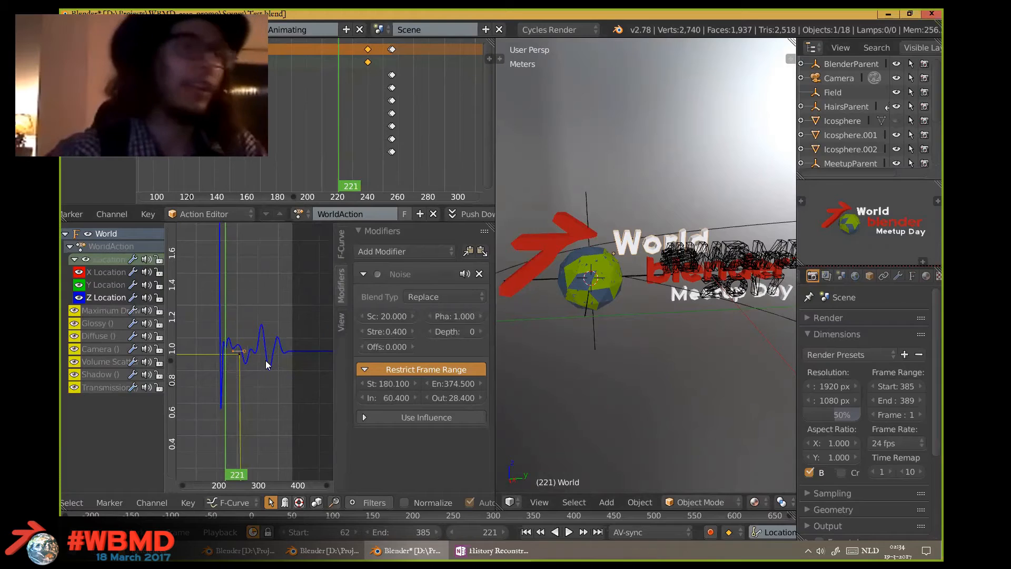
- Look through the modifier types available for the animation curve, such as Cycles, Noise and Limits
click(380, 251)
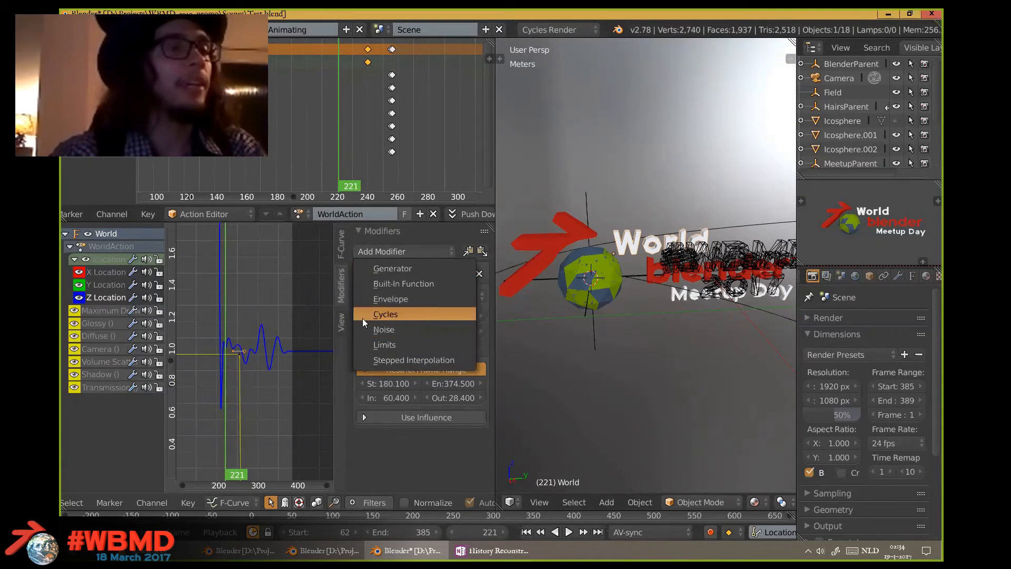
click(405, 251)
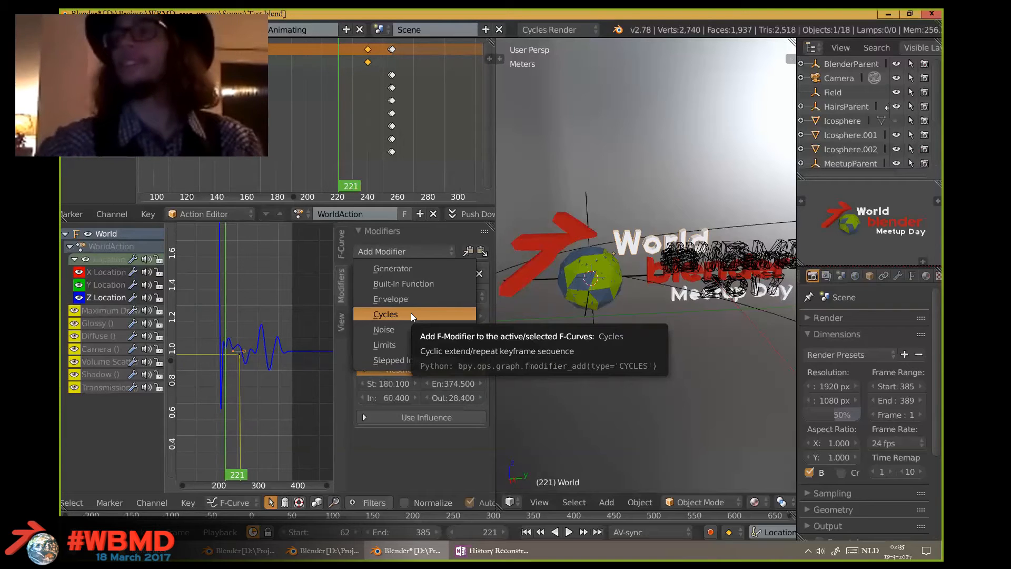
- Examine the logo from several angles and distances together with the surrounding guide curve and the camera
middle_drag(652, 333, 606, 233)
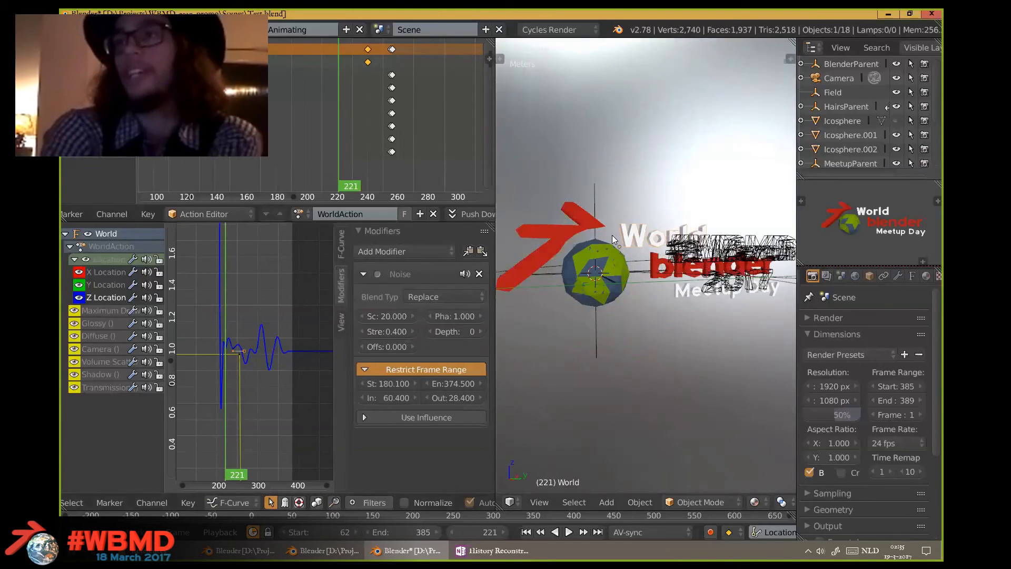
scroll(575, 322, down, 3)
middle_drag(590, 273, 564, 296)
scroll(564, 296, up, 2)
scroll(564, 295, down, 8)
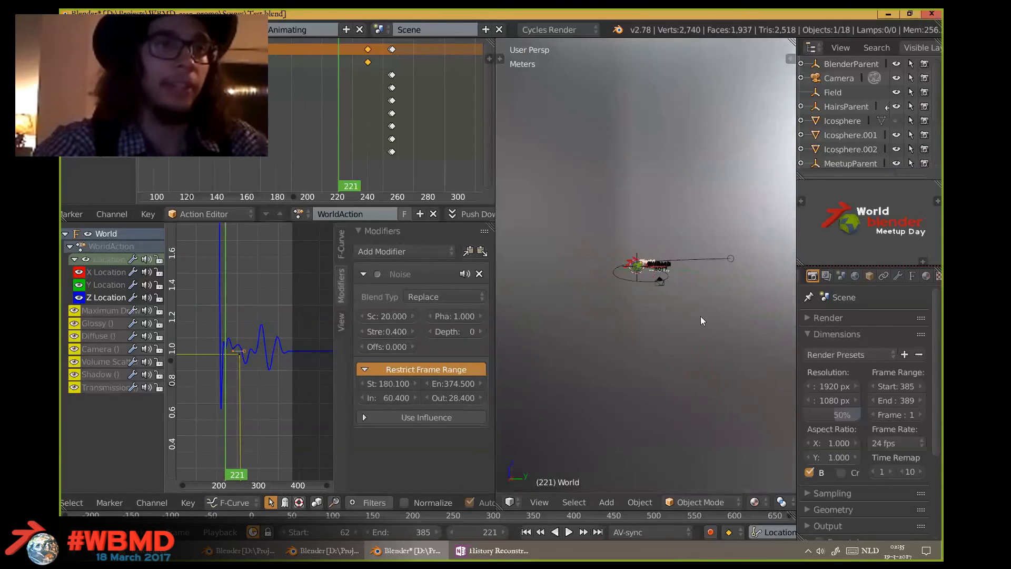
middle_drag(684, 308, 668, 322)
scroll(667, 327, up, 5)
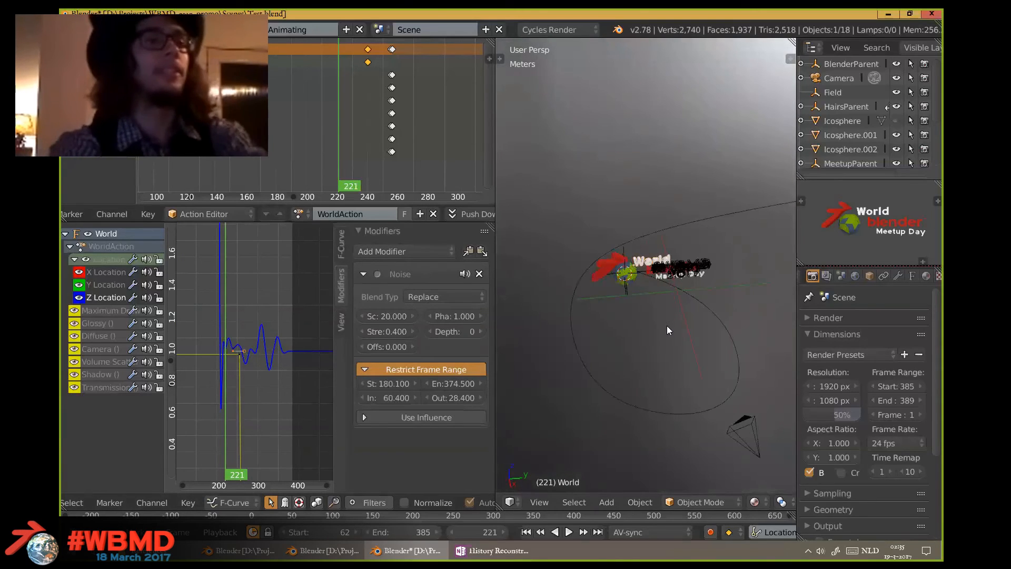
scroll(742, 287, up, 6)
middle_drag(705, 298, 635, 285)
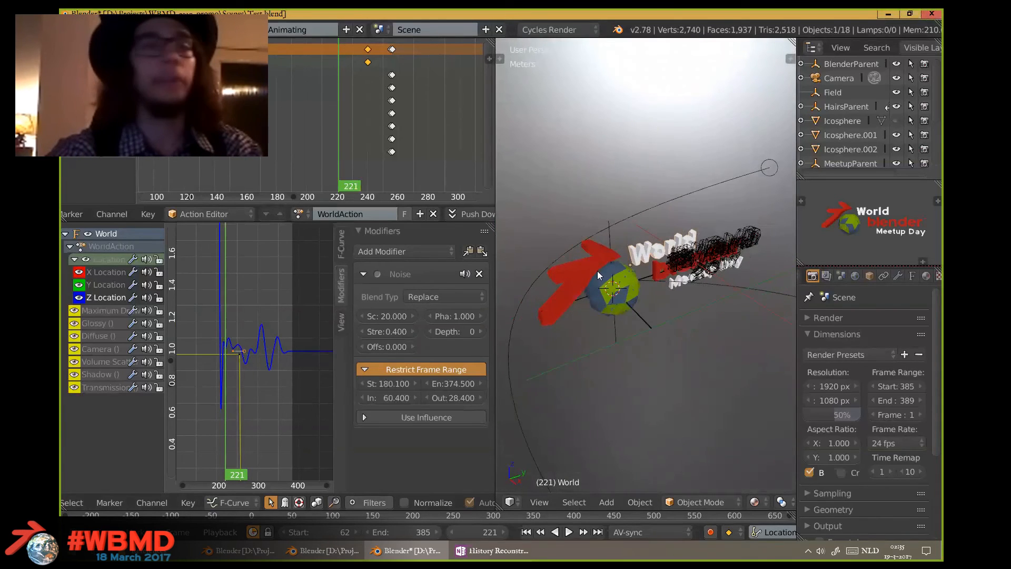